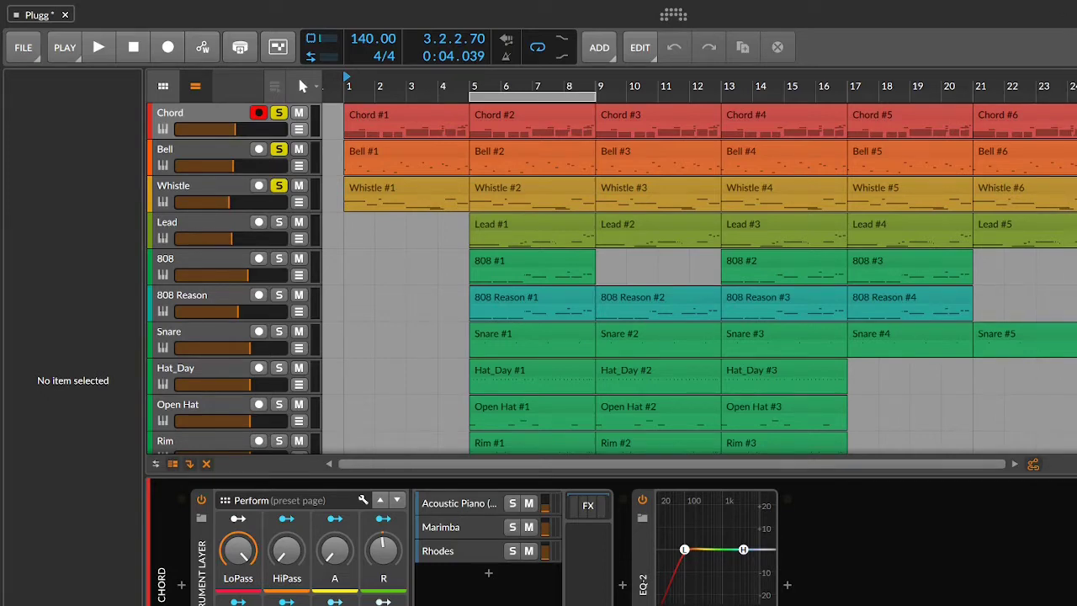
Step: Move the four-bar loop region to the start of the song and turn off solo on the Bell, Whistle and Chord tracks
{"action": "left_click_drag", "start_coordinate": [522, 97], "coordinate": [369, 105]}
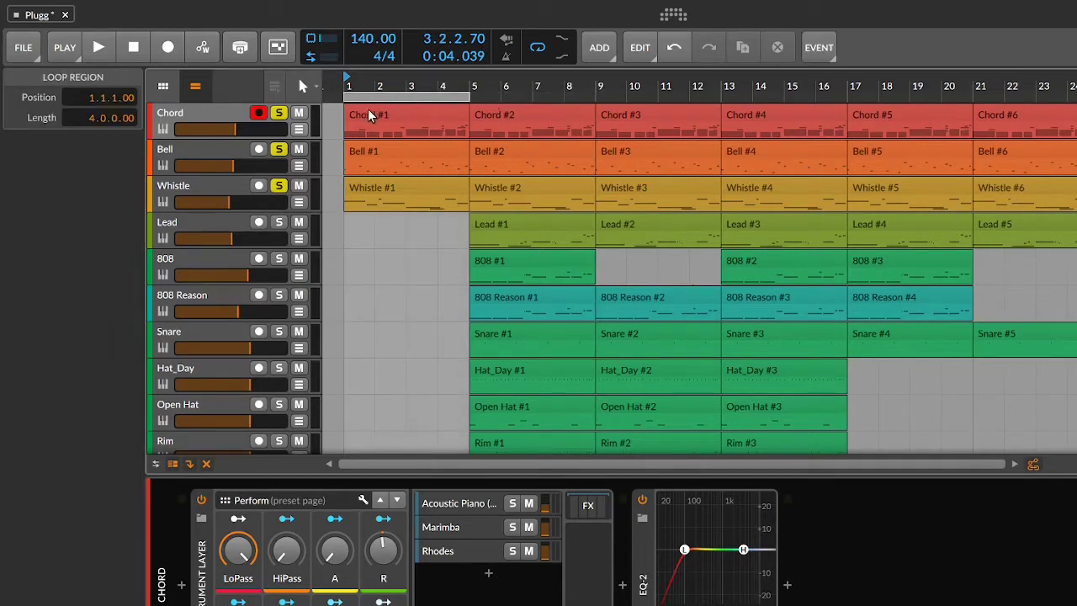
{"action": "left_click", "coordinate": [279, 150]}
{"action": "left_click", "coordinate": [279, 187]}
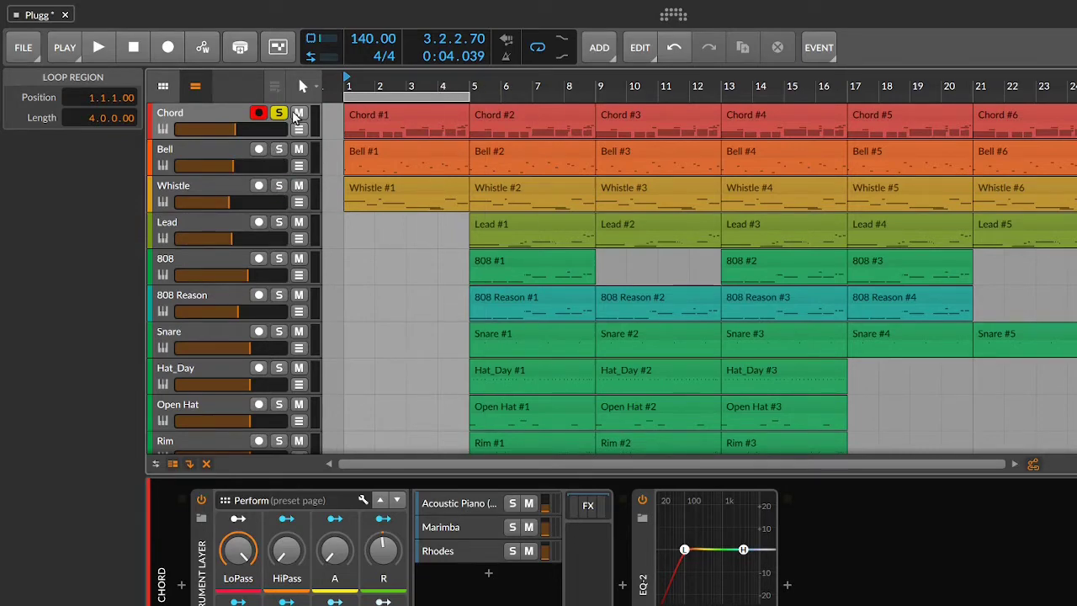
{"action": "left_click", "coordinate": [279, 114]}
Step: Play the full arrangement from bar 5 and stop playback
{"action": "left_click", "coordinate": [471, 77]}
{"action": "key", "text": "space"}
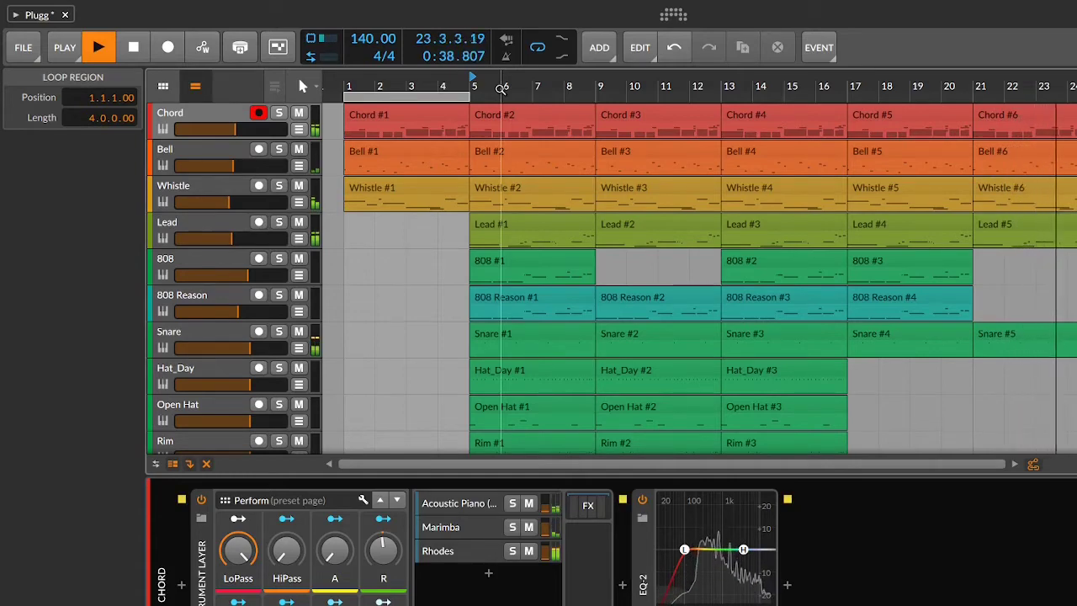
{"action": "key", "text": "space"}
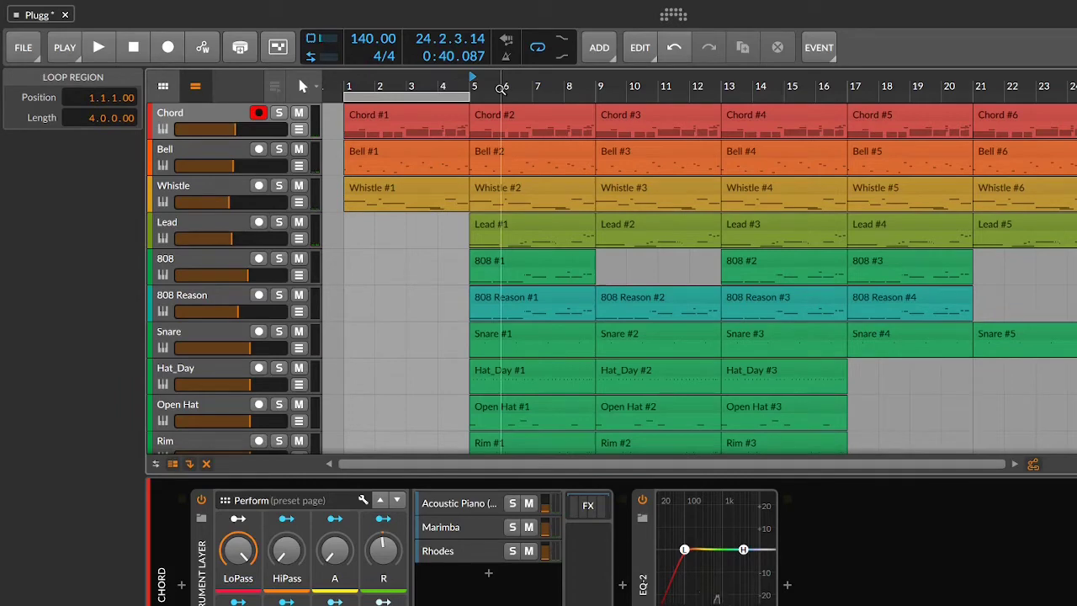
Step: Solo the Chord track and open the notes of the Chord #1 clip
{"action": "left_click", "coordinate": [278, 116]}
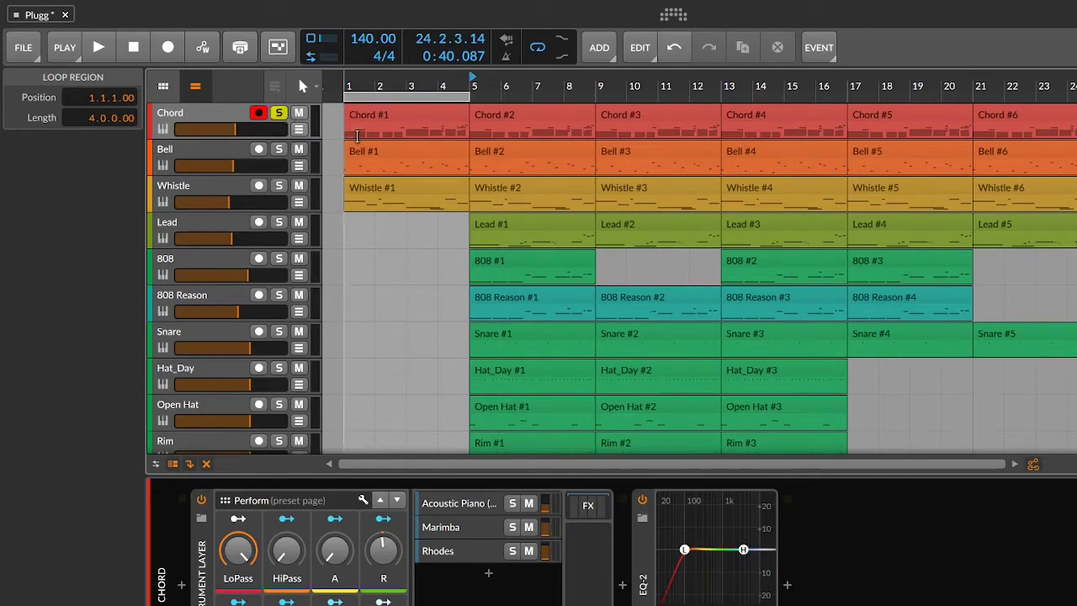
{"action": "double_click", "coordinate": [404, 115]}
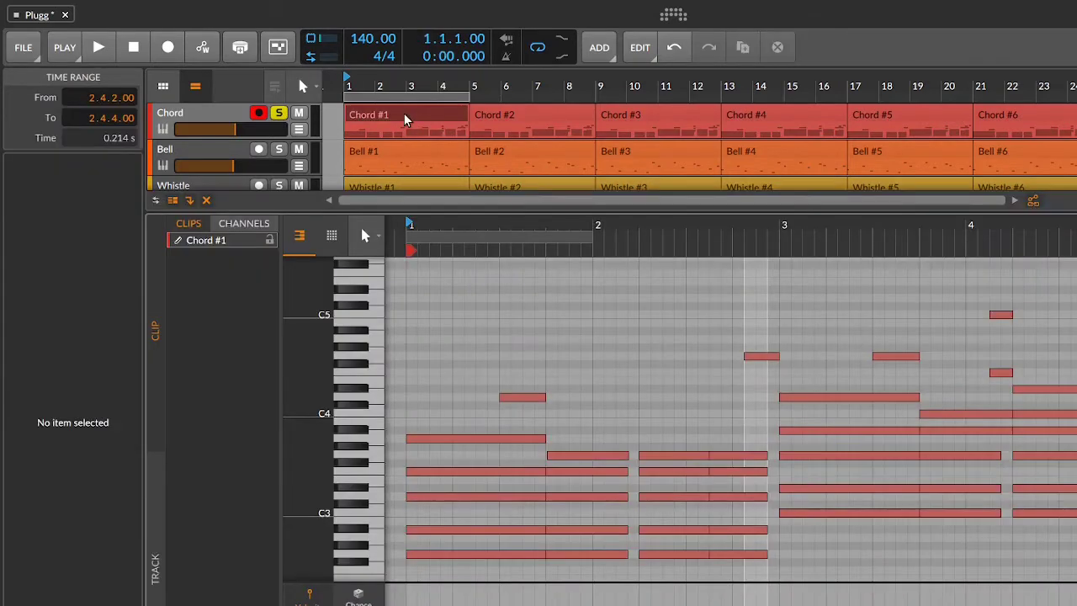
{"action": "scroll", "coordinate": [488, 379], "scroll_direction": "down", "scroll_amount": 5}
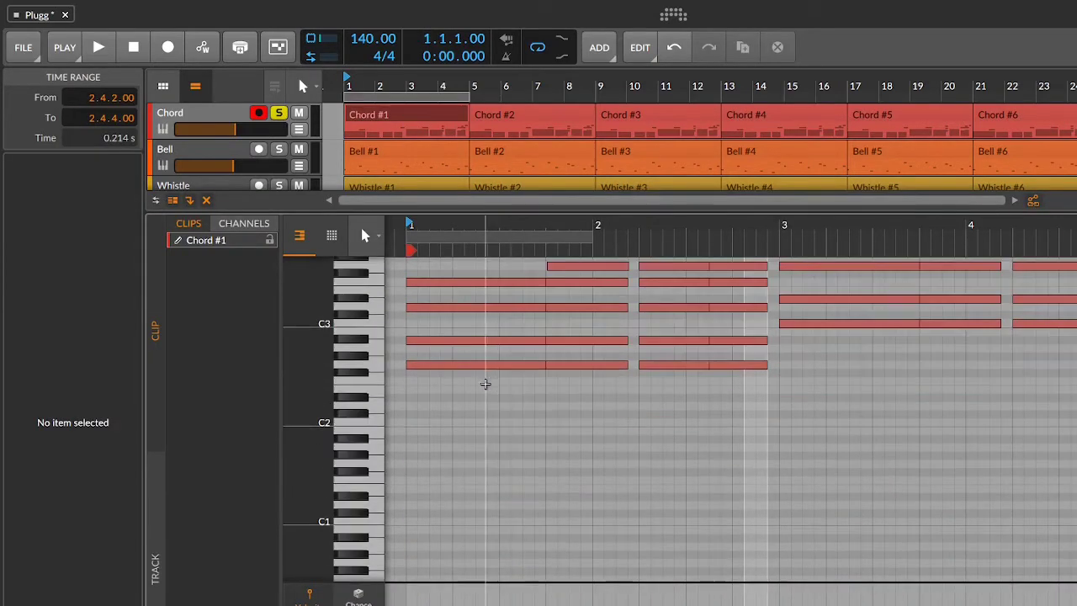
{"action": "scroll", "coordinate": [486, 384], "scroll_direction": "up", "scroll_amount": 3}
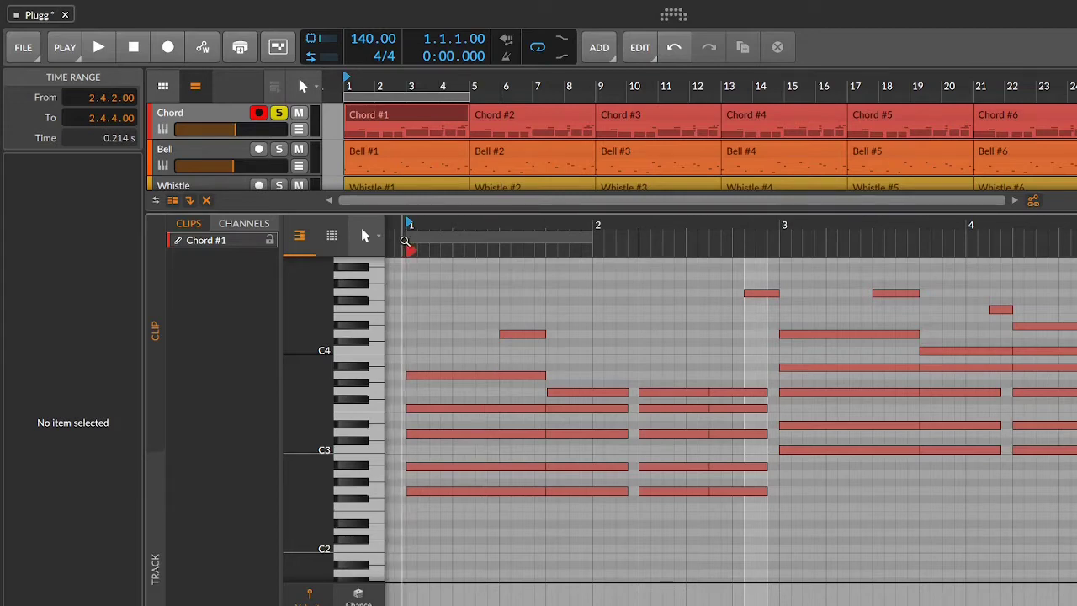
Step: Examine the Chord #1 notes and play the opening chord twice from the start of the clip
{"action": "left_click", "coordinate": [403, 238]}
{"action": "left_click", "coordinate": [407, 225]}
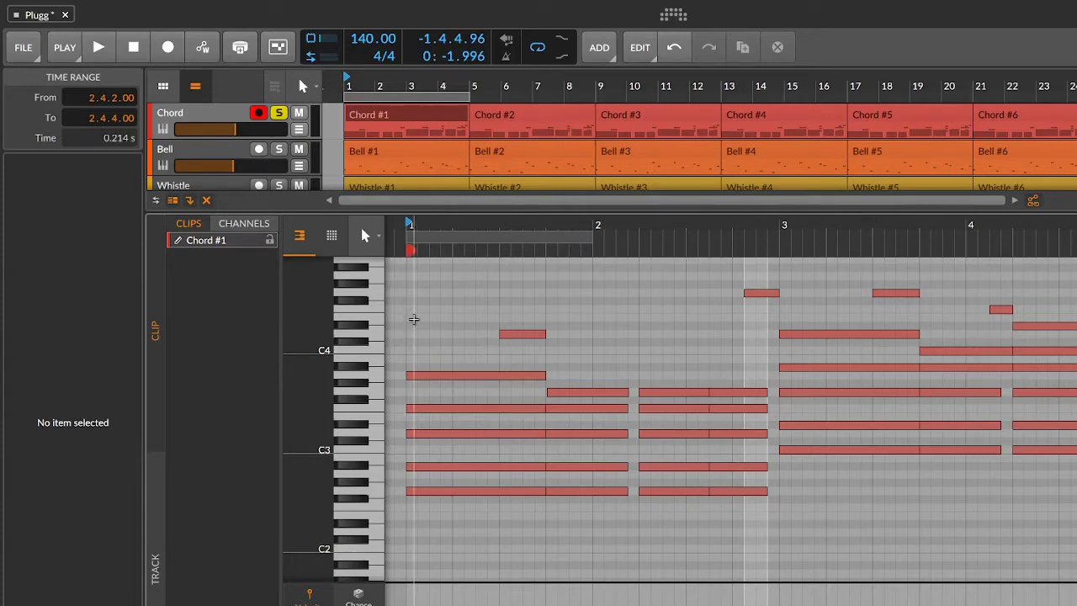
{"action": "scroll", "coordinate": [428, 398], "scroll_direction": "up", "scroll_amount": 3}
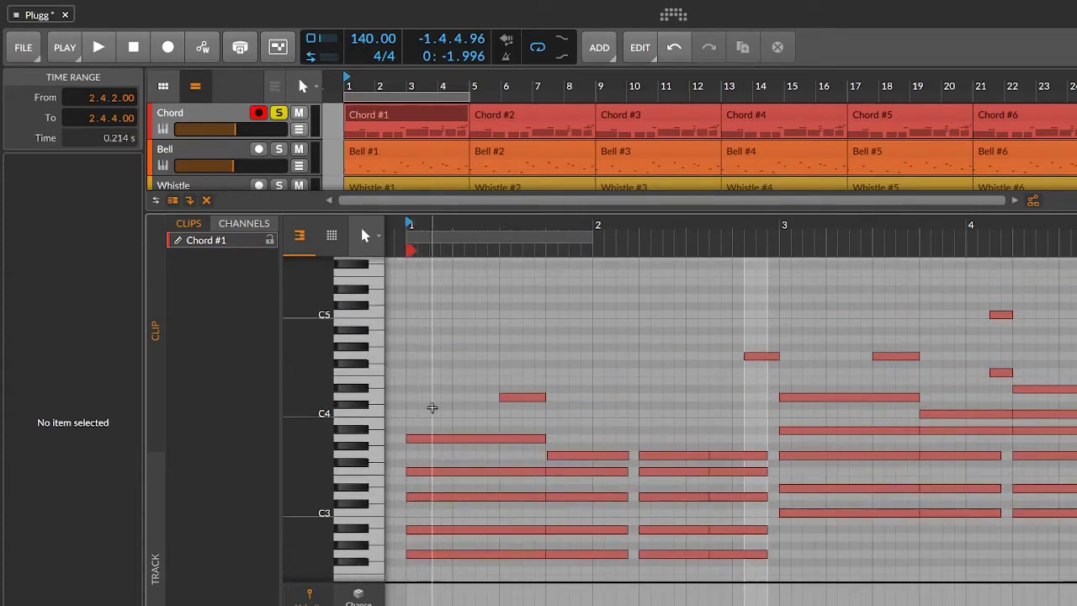
{"action": "scroll", "coordinate": [433, 409], "scroll_direction": "down", "scroll_amount": 6}
{"action": "scroll", "coordinate": [442, 411], "scroll_direction": "up", "scroll_amount": 3}
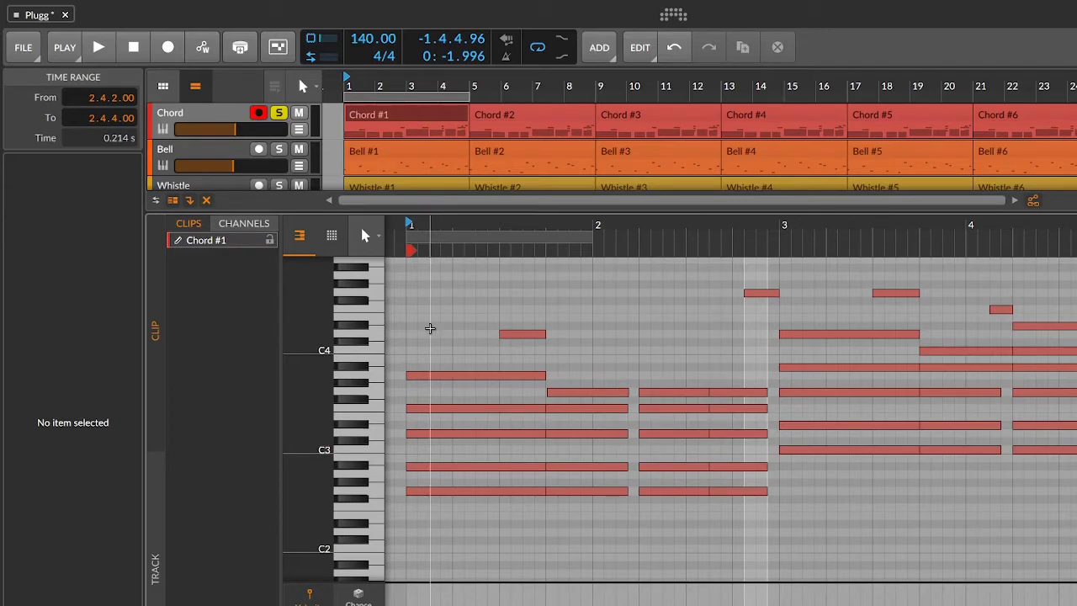
{"action": "key", "text": "space"}
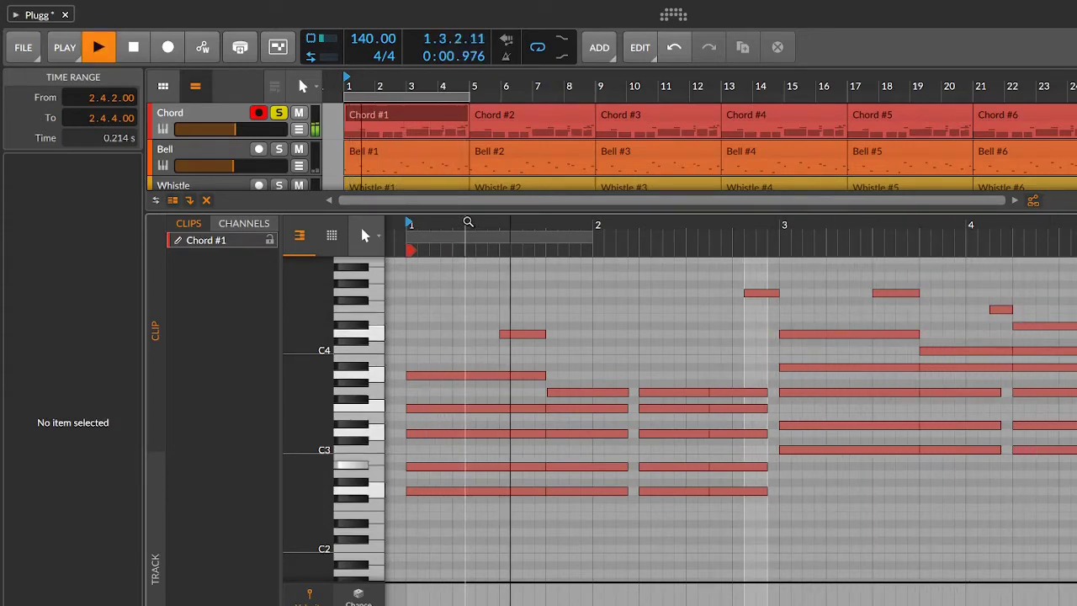
{"action": "key", "text": "space"}
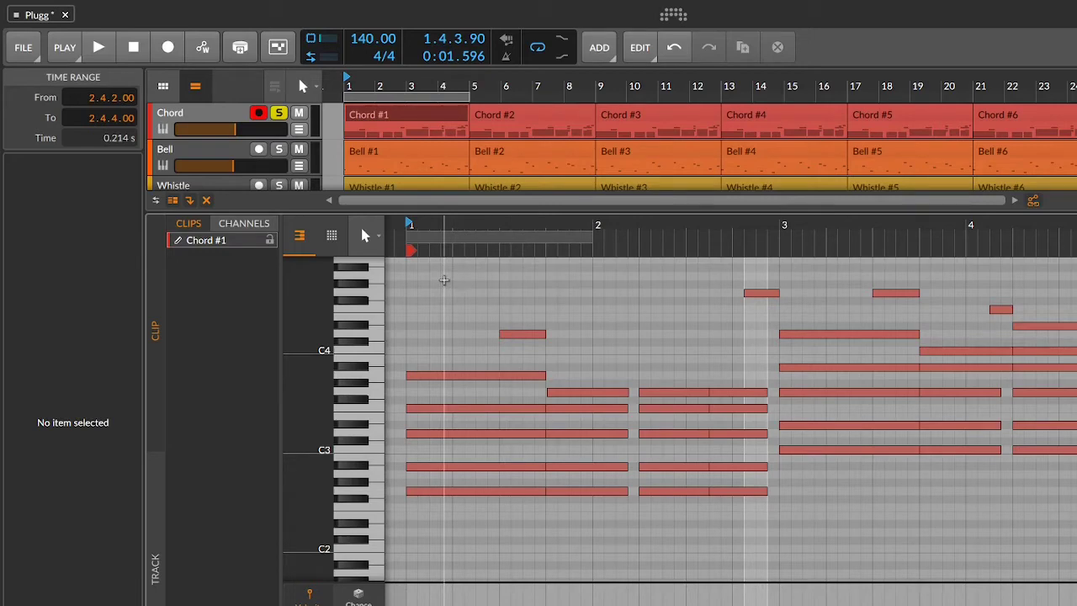
{"action": "key", "text": "space"}
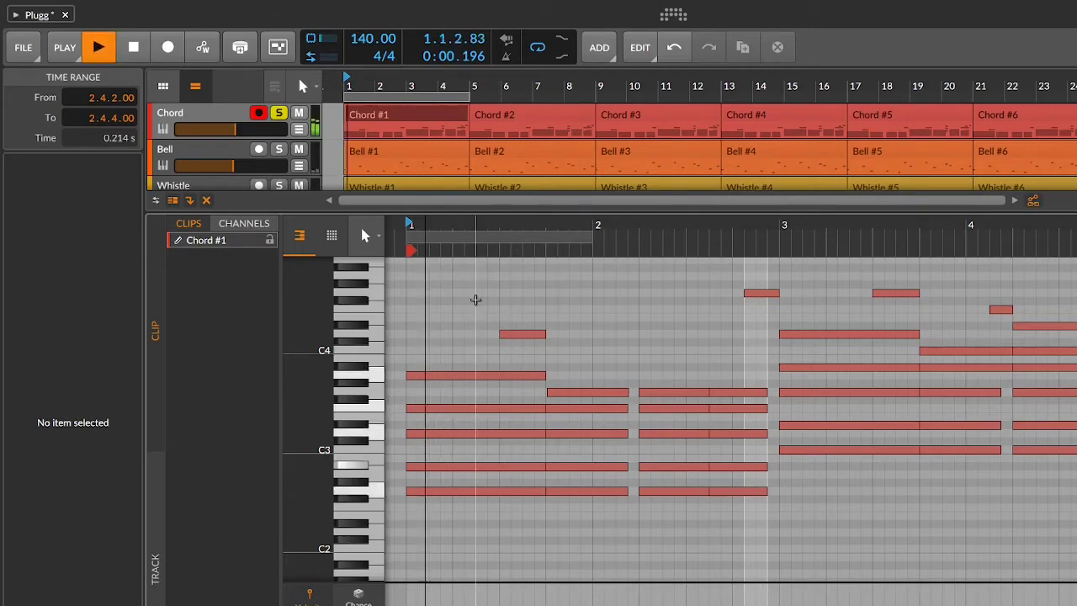
{"action": "key", "text": "space"}
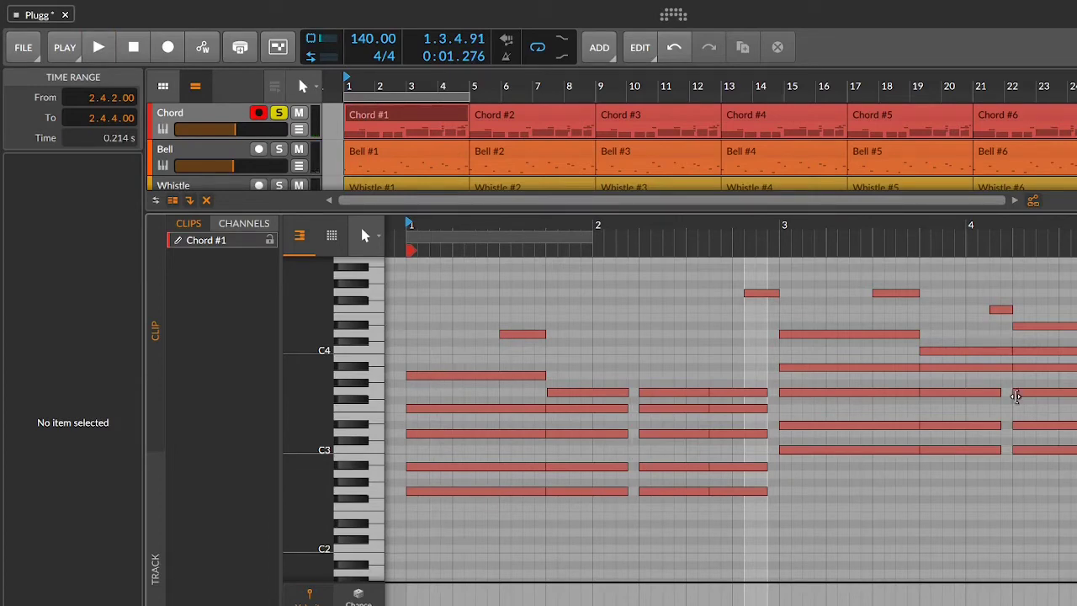
Step: Nudge the top G3 note of the second chord in Chord #1 so it starts at 1.3.4.95
{"action": "left_click", "coordinate": [584, 392]}
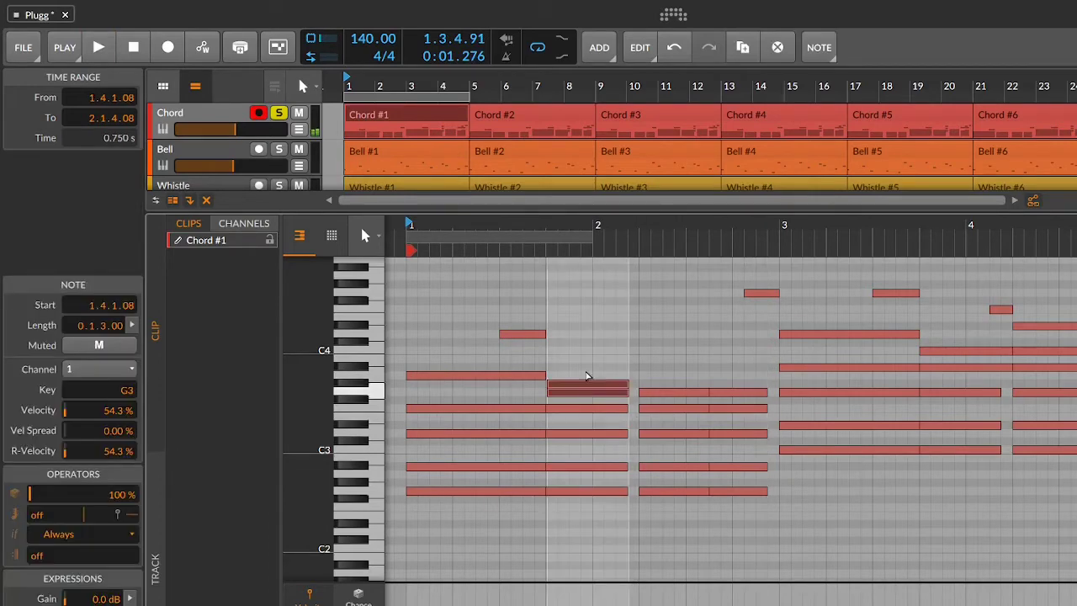
{"action": "left_click_drag", "start_coordinate": [583, 392], "coordinate": [581, 391]}
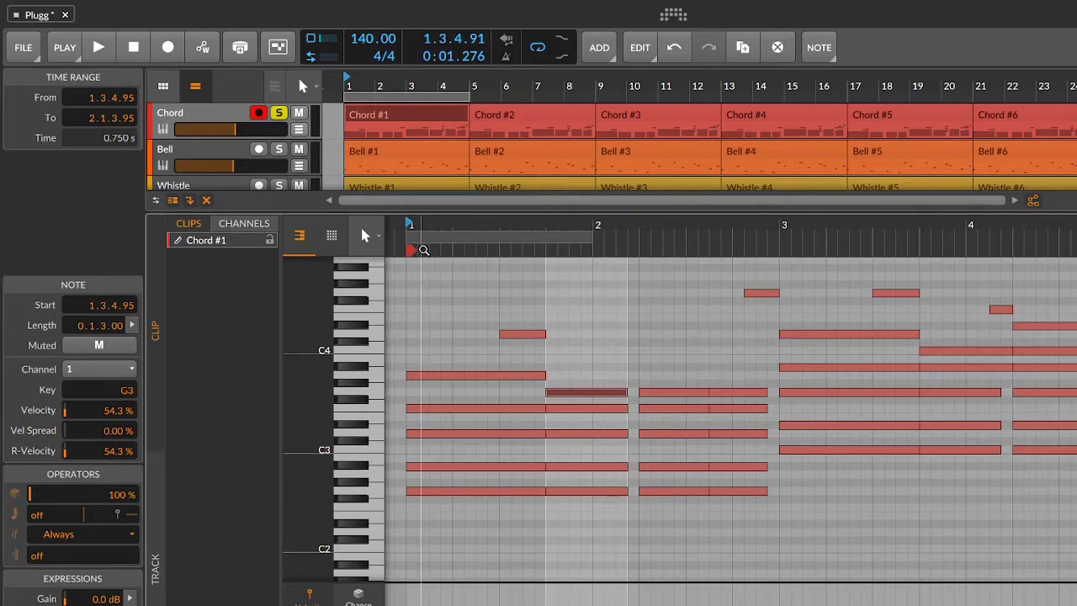
Step: Play the soloed chords from the start, show the Chord track's device chain and stop playback
{"action": "key", "text": "space"}
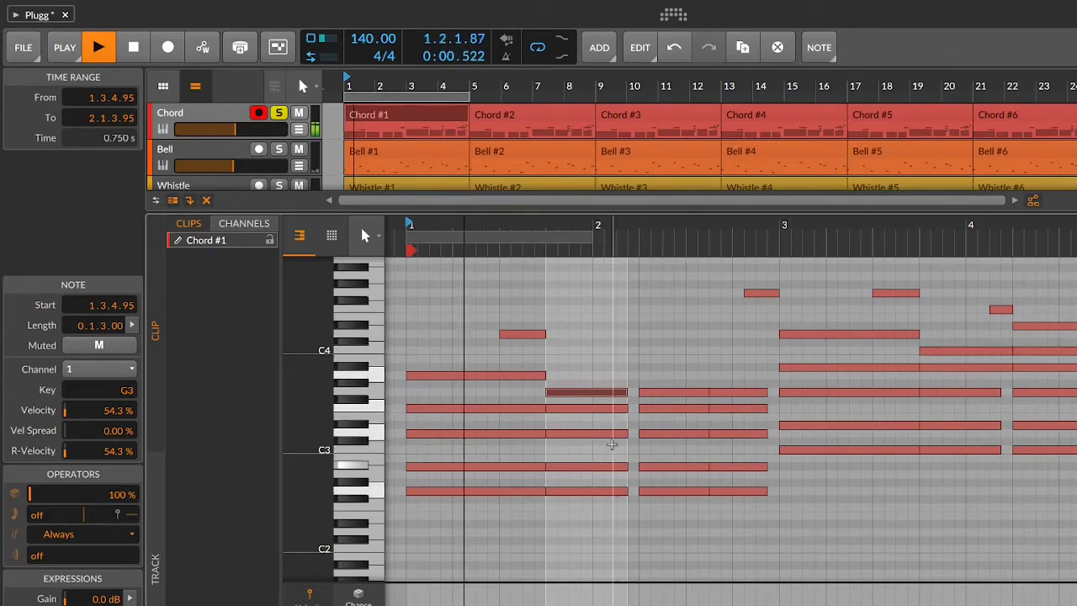
{"action": "key", "text": "d"}
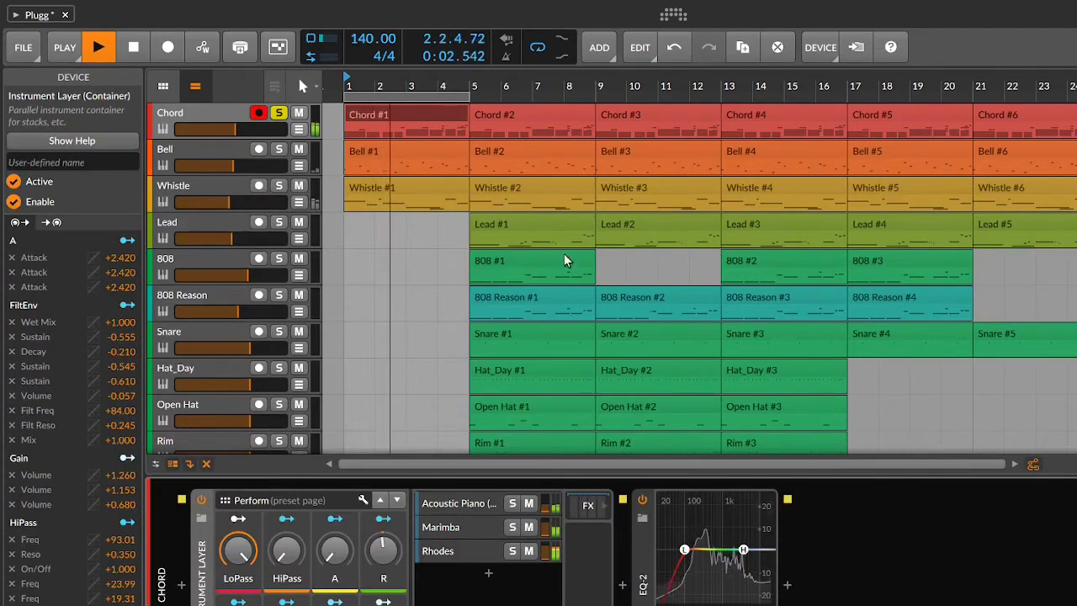
{"action": "key", "text": "space"}
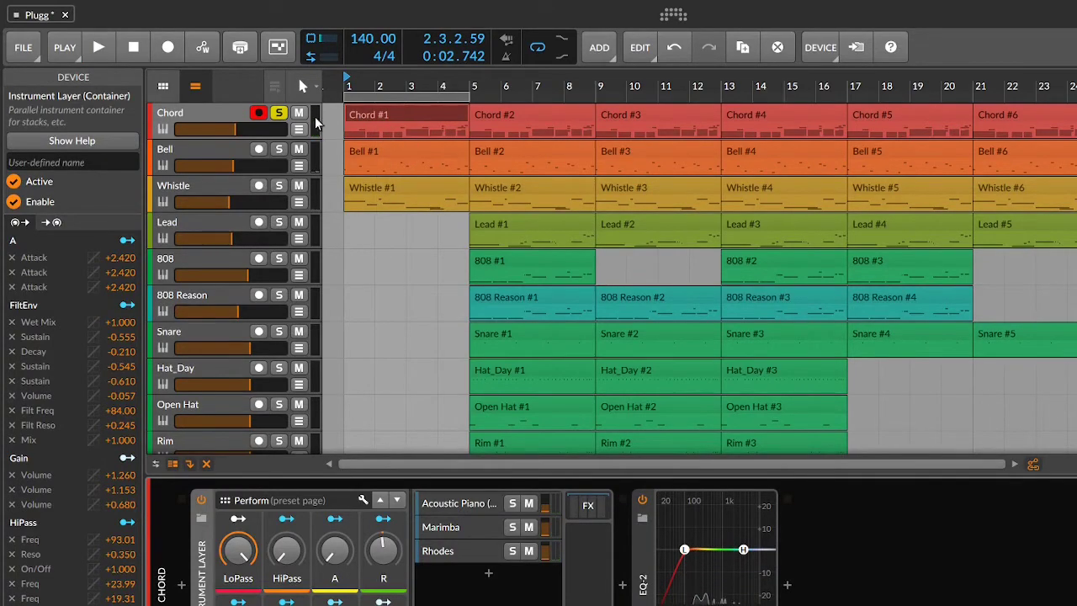
Step: Open the notes of the Bell #1 clip, play them, and turn off solo on the Chord track
{"action": "left_click", "coordinate": [406, 152]}
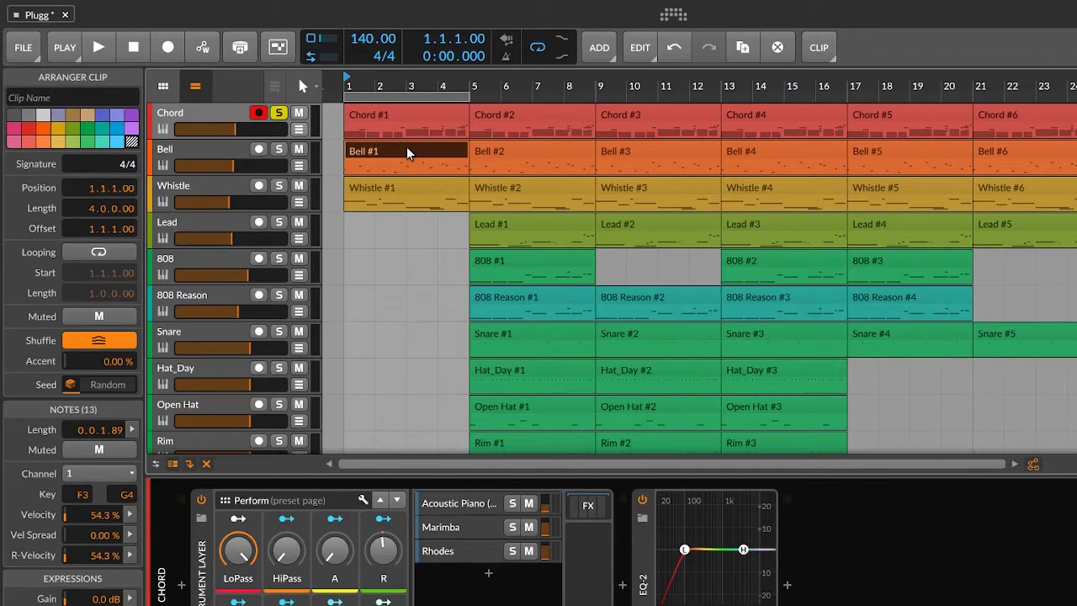
{"action": "double_click", "coordinate": [405, 149]}
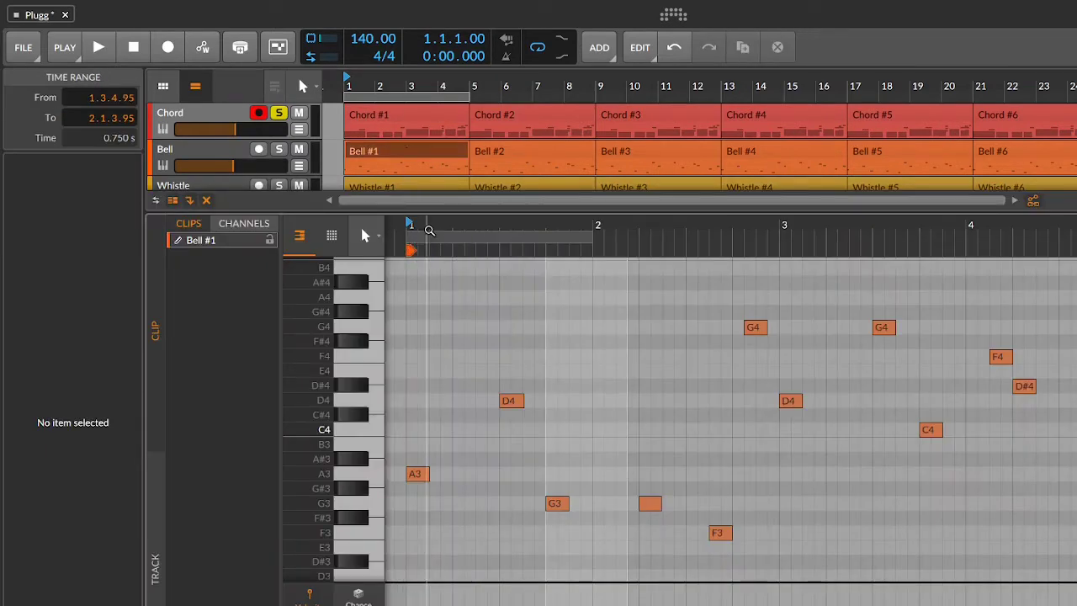
{"action": "key", "text": "space"}
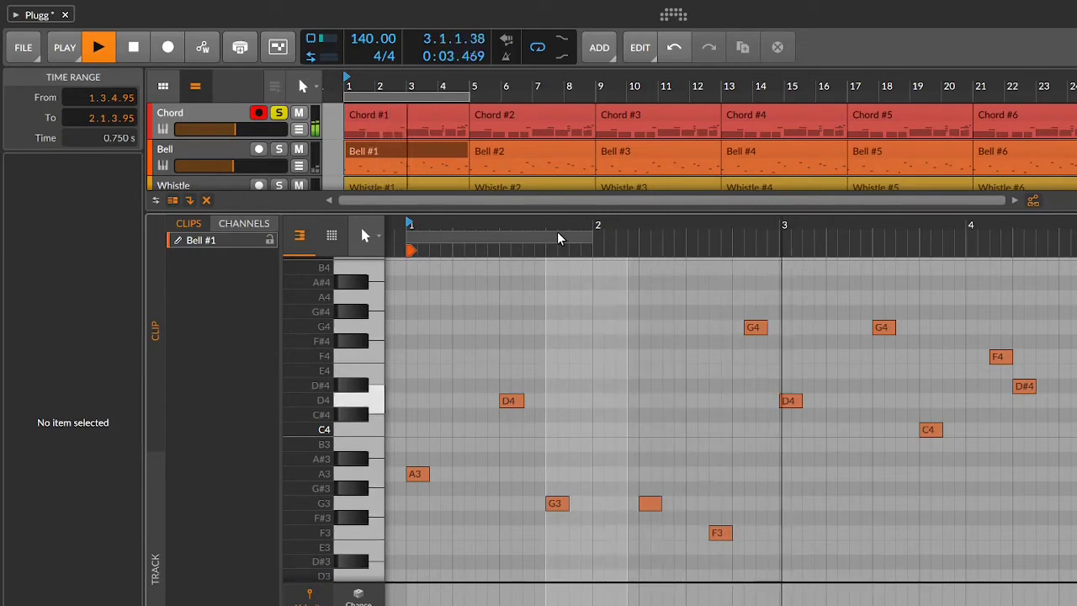
{"action": "left_click", "coordinate": [284, 118]}
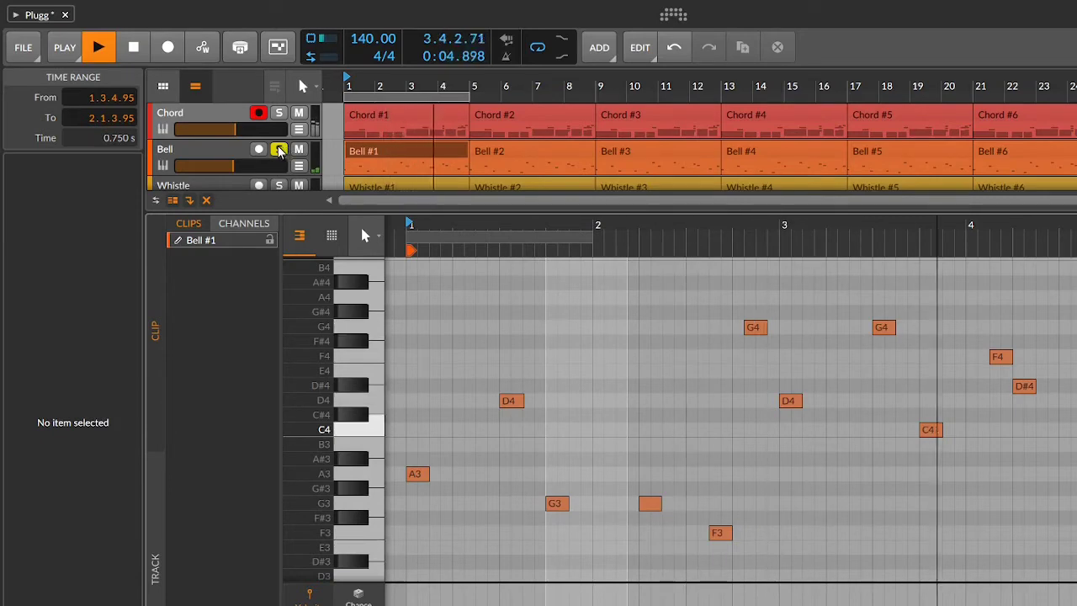
{"action": "key", "text": "space"}
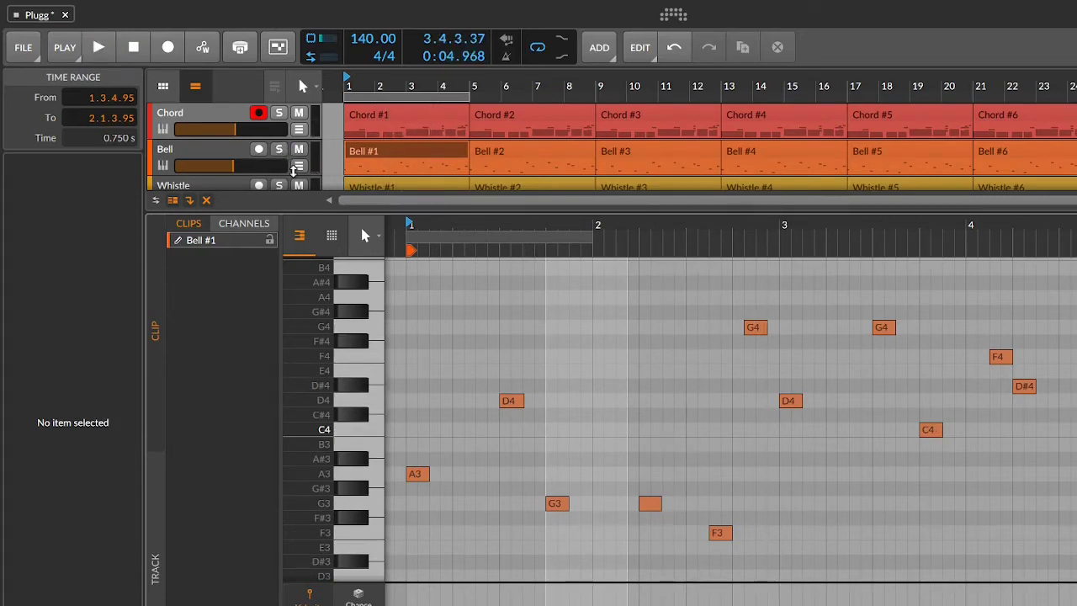
Step: Show the Chord #1 and Bell #1 clips together in the note editor, with Bell #1 active for editing and Chord #1 locked
{"action": "key", "text": "d"}
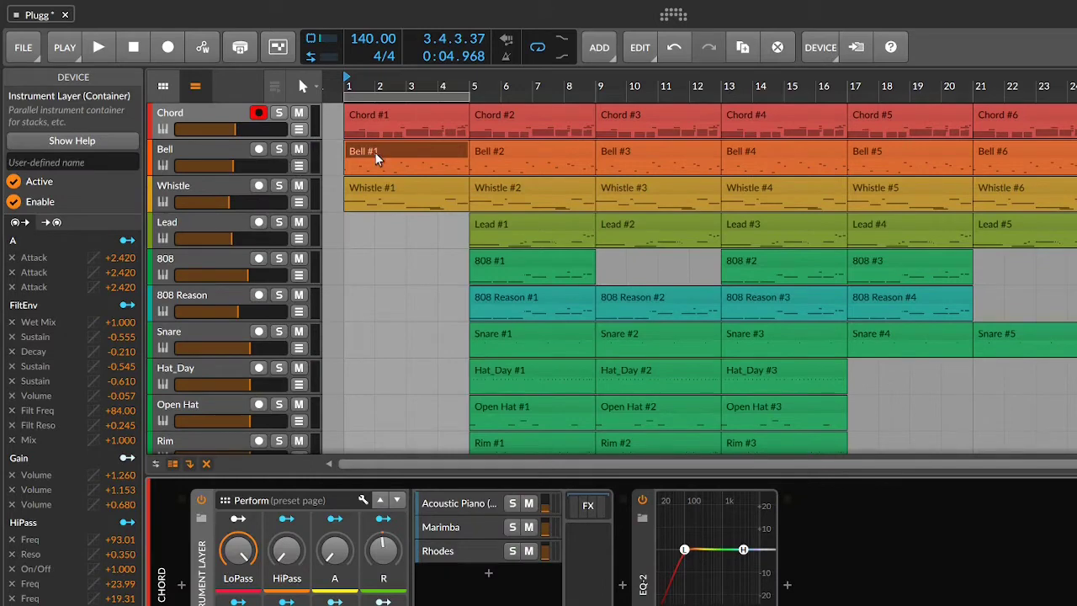
{"action": "key", "text": "e"}
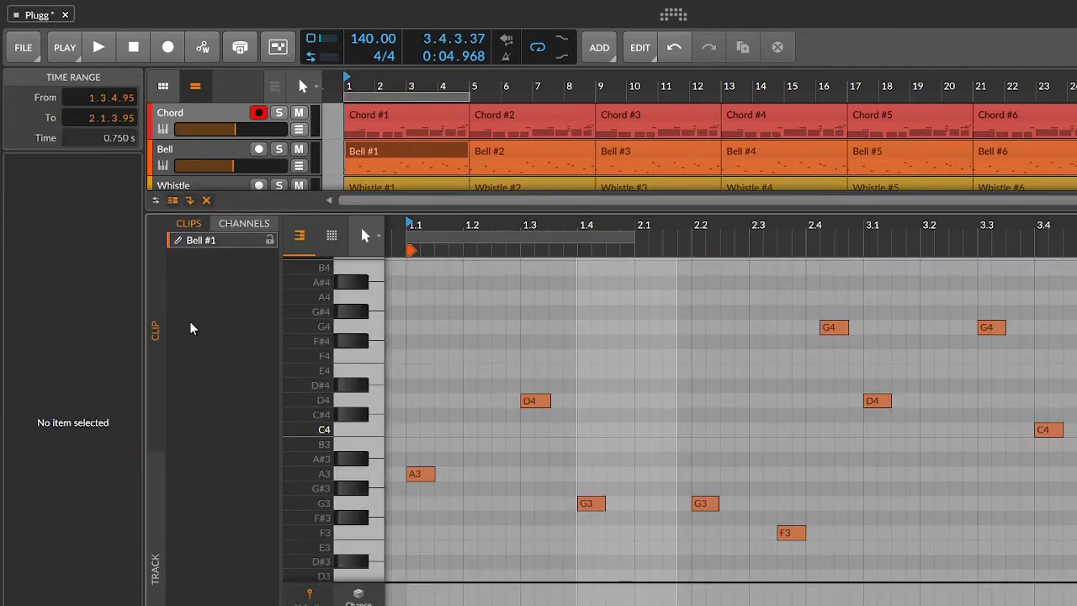
{"action": "left_click", "coordinate": [425, 109]}
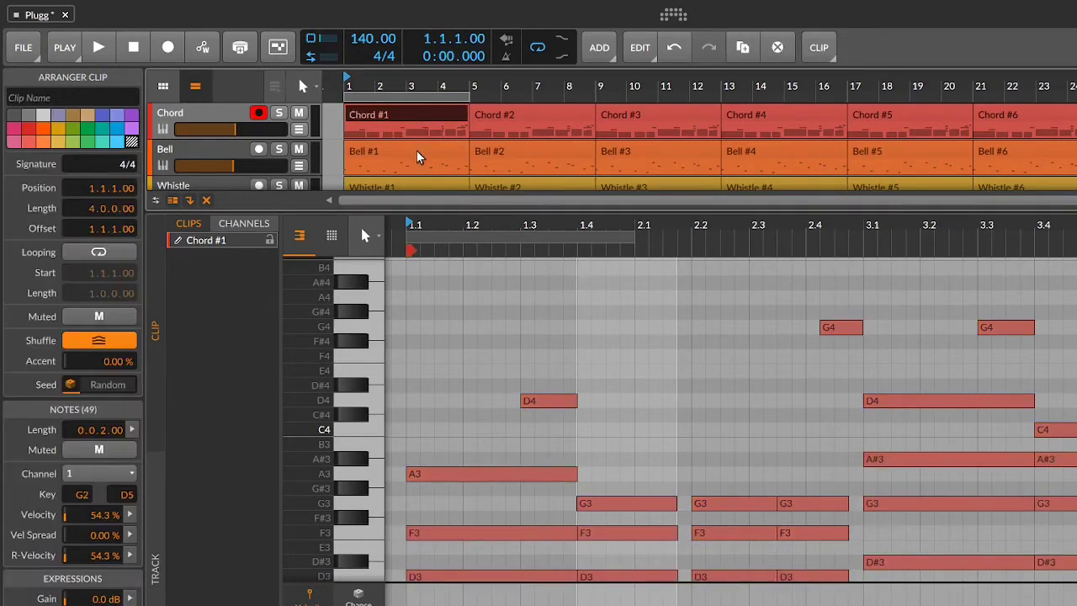
{"action": "left_click", "coordinate": [416, 151], "text": "shift"}
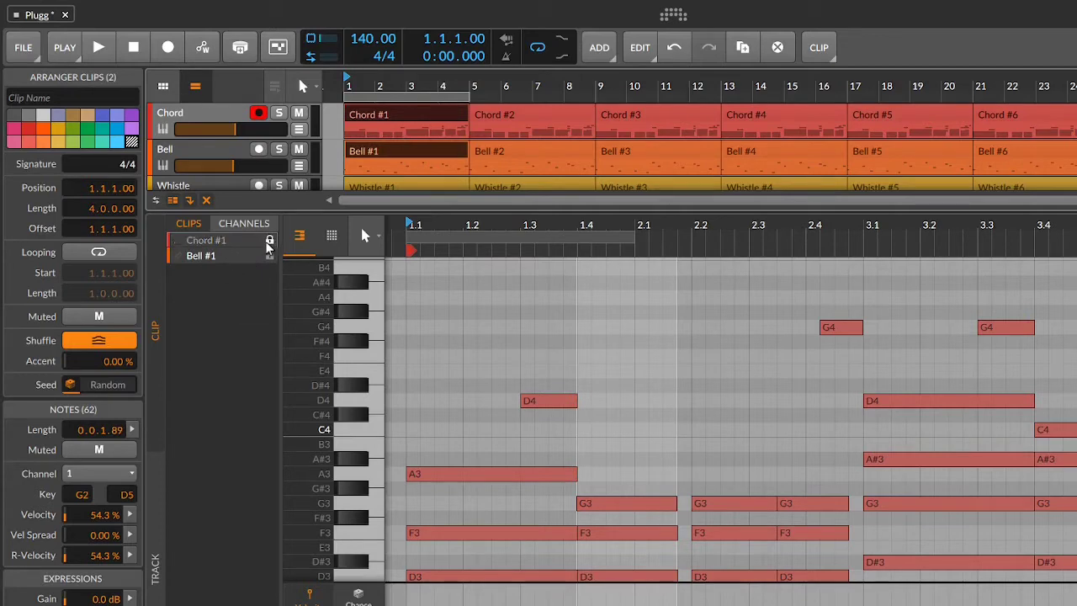
{"action": "left_click", "coordinate": [239, 255]}
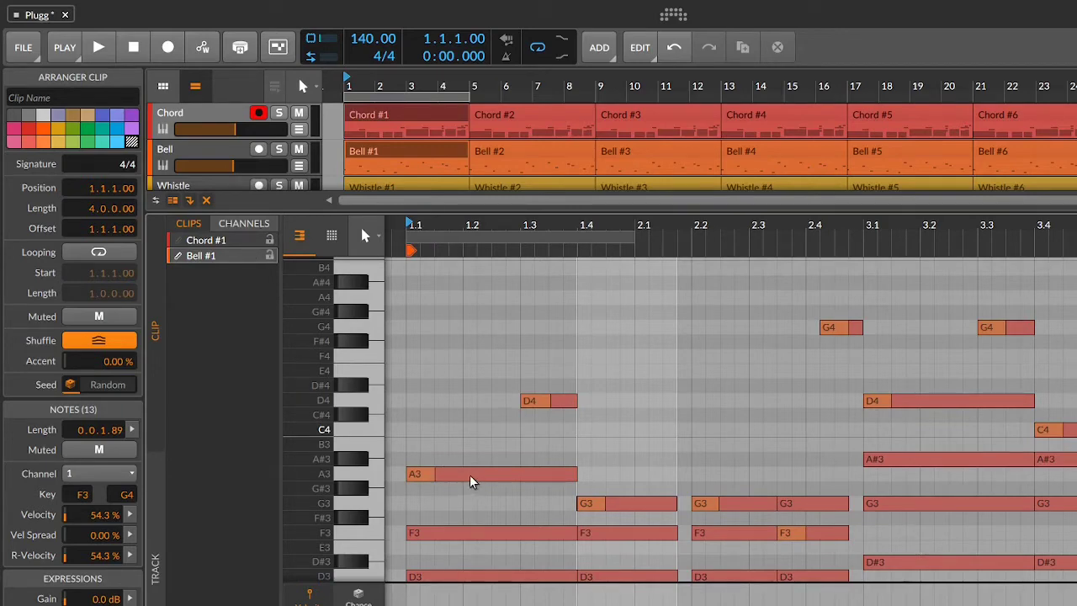
{"action": "left_click", "coordinate": [268, 242]}
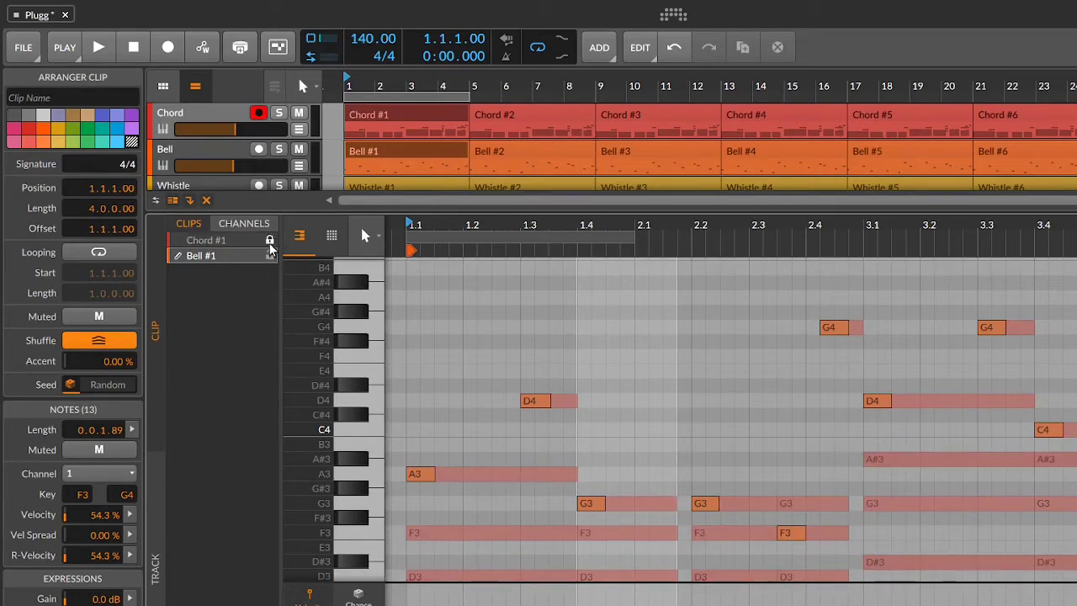
Step: Add a test C4 note to Bell #1 at about beat 1.2 and delete it again
{"action": "left_click_drag", "start_coordinate": [469, 444], "coordinate": [516, 455]}
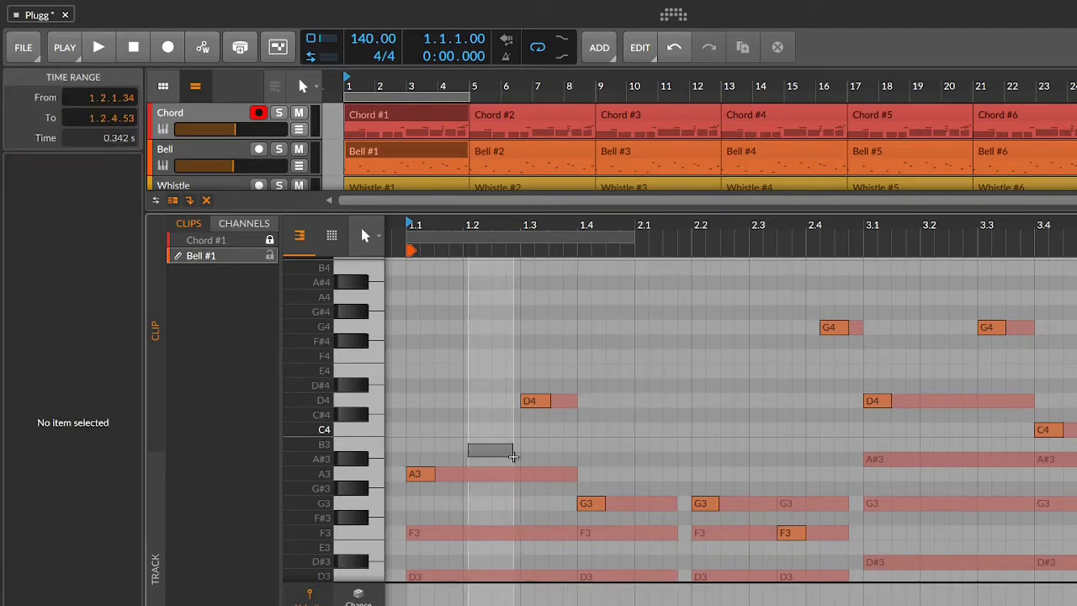
{"action": "double_click", "coordinate": [478, 430]}
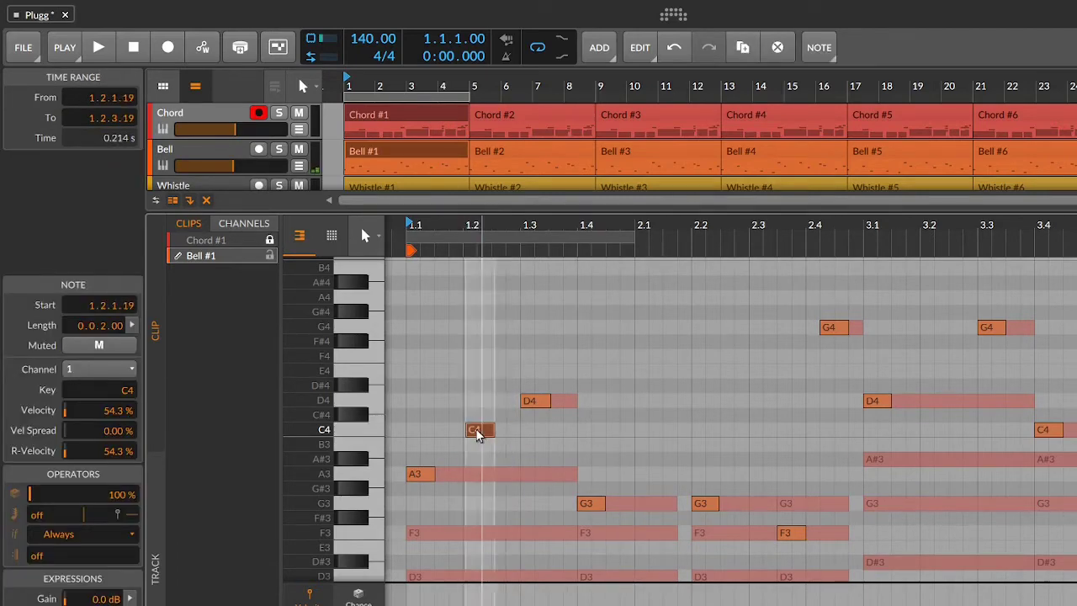
{"action": "double_click", "coordinate": [476, 431]}
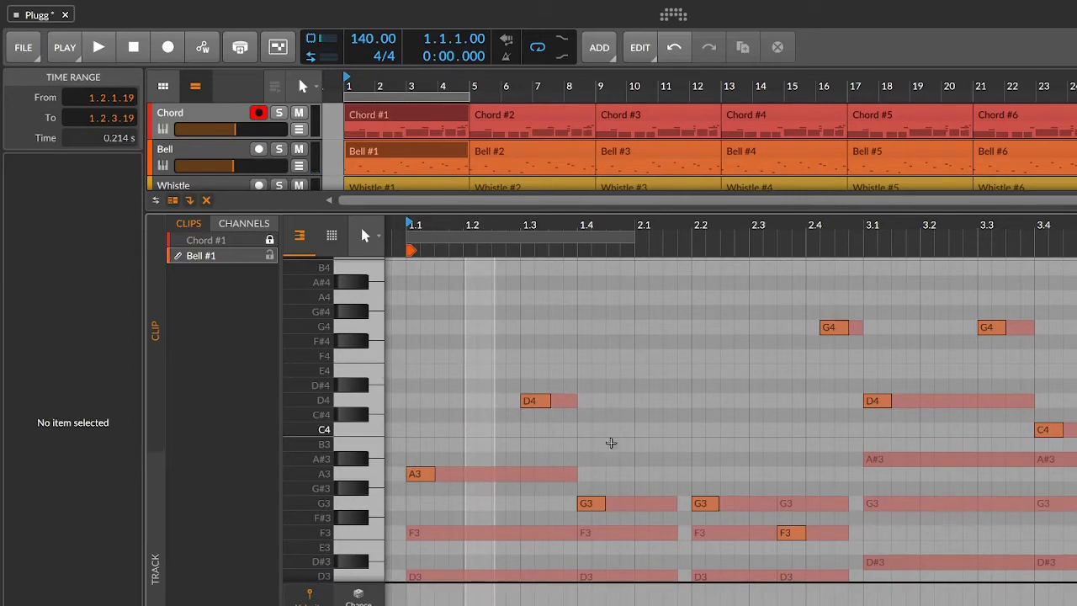
{"action": "scroll", "coordinate": [611, 443], "scroll_direction": "down", "scroll_amount": 3}
{"action": "scroll", "coordinate": [453, 343], "scroll_direction": "up", "scroll_amount": 2}
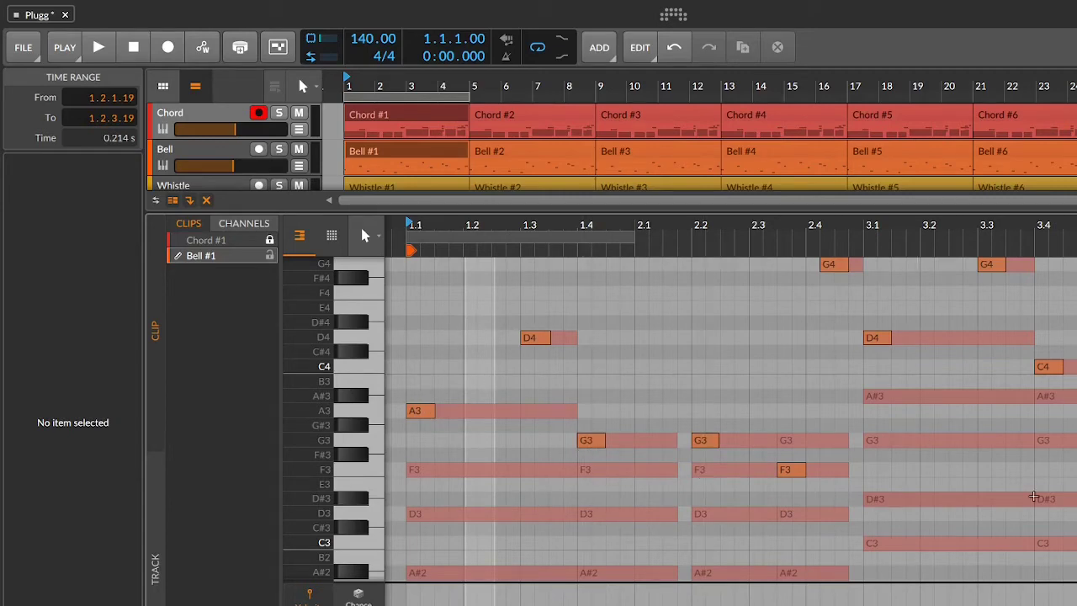
Step: Open the notes of the Whistle #1 clip, play them with the Whistle track soloed, and stop playback
{"action": "scroll", "coordinate": [799, 431], "scroll_direction": "up", "scroll_amount": 2}
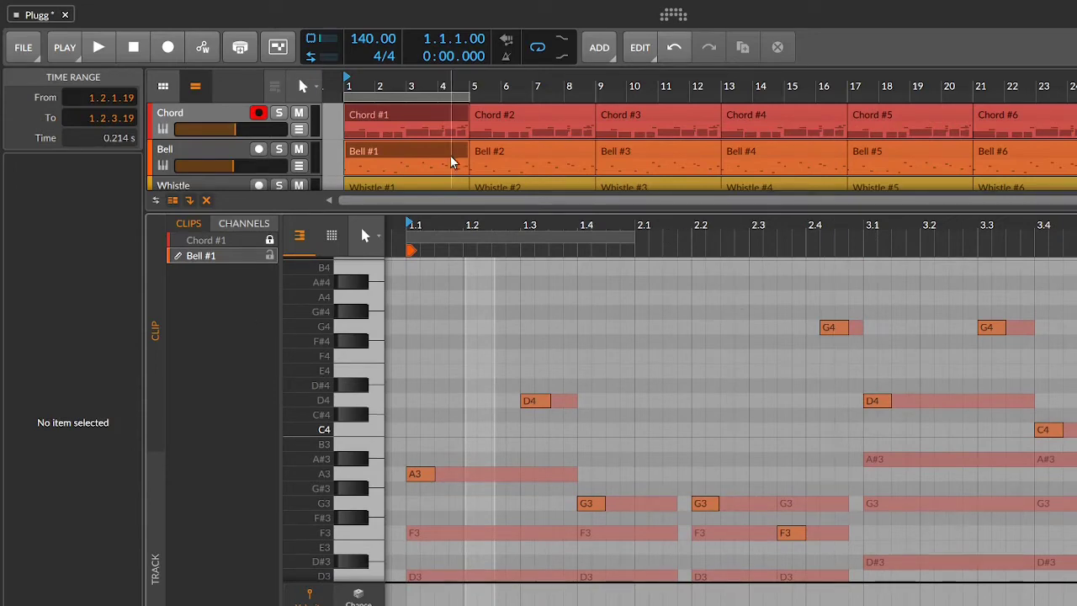
{"action": "scroll", "coordinate": [446, 156], "scroll_direction": "down", "scroll_amount": 2}
{"action": "left_click", "coordinate": [434, 124]}
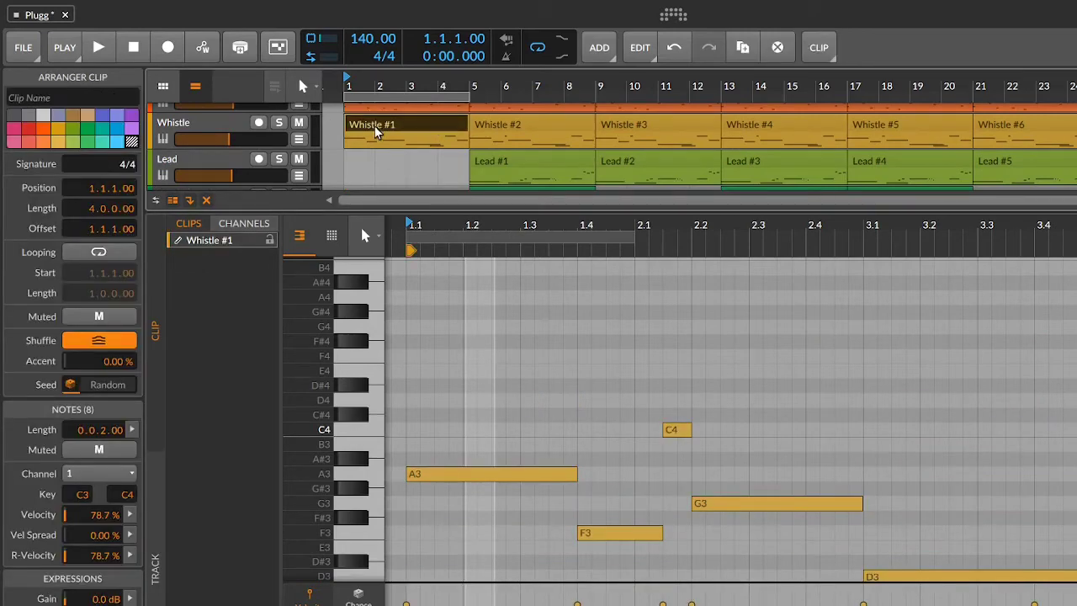
{"action": "key", "text": "d"}
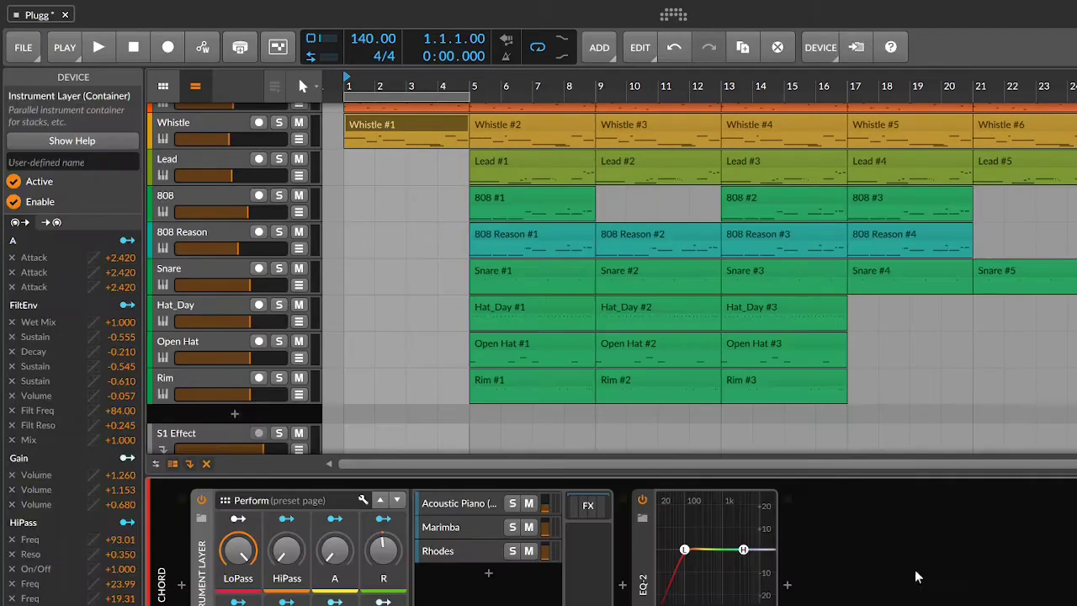
{"action": "key", "text": "e"}
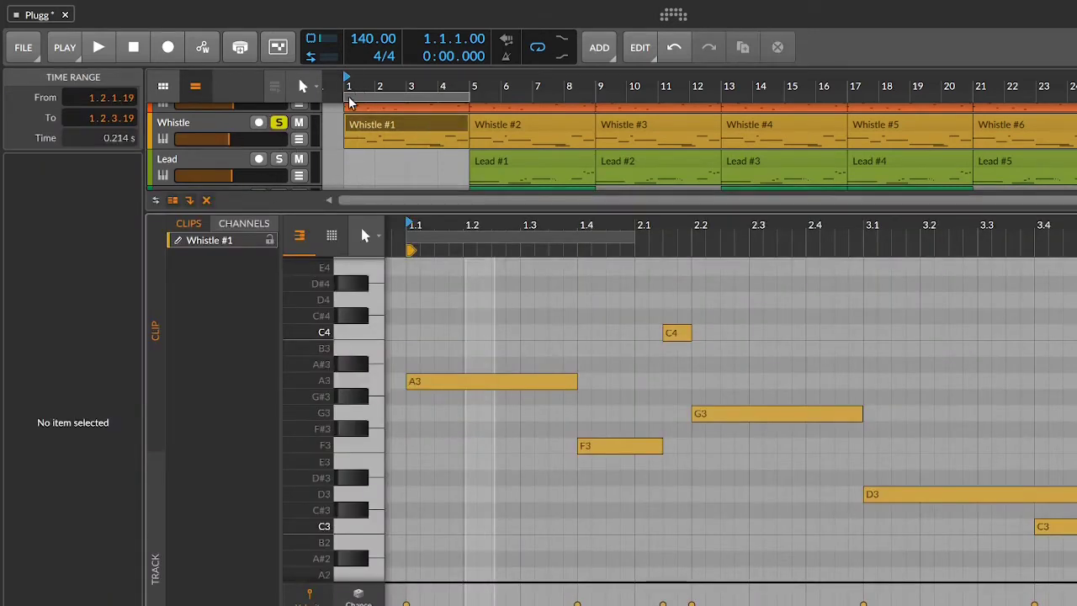
{"action": "key", "text": "space"}
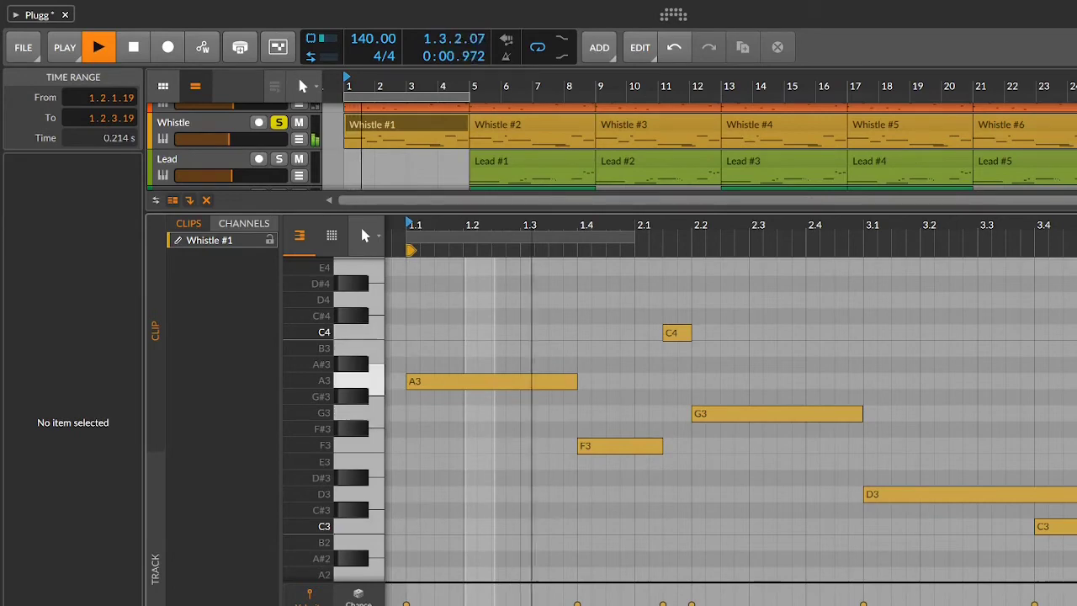
{"action": "key", "text": "d"}
{"action": "key", "text": "space"}
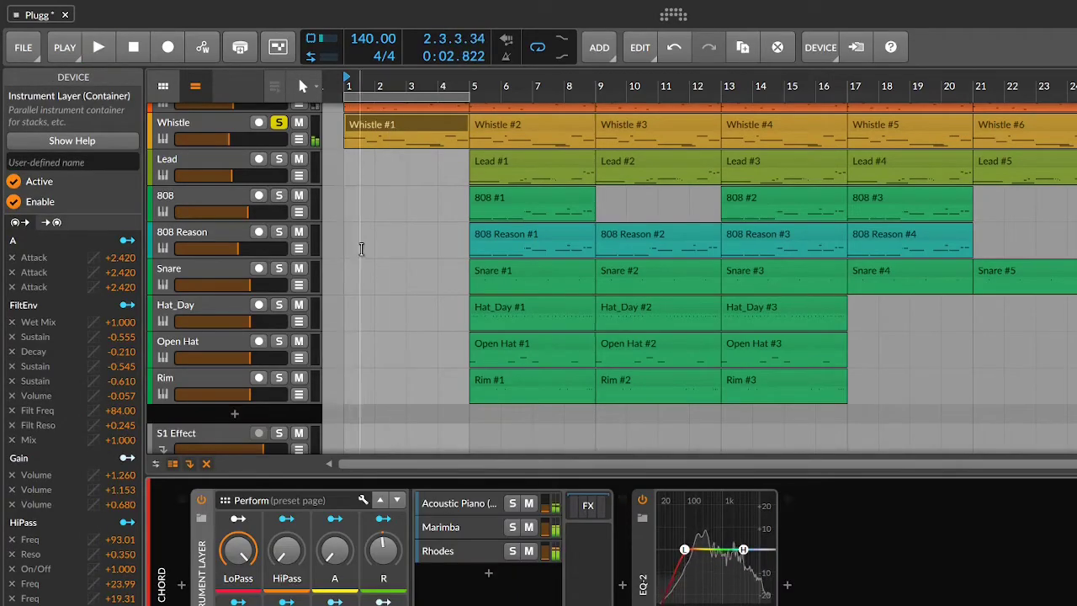
Step: Solo the Chord and Bell tracks together with Whistle, play the combination, and stop playback
{"action": "scroll", "coordinate": [260, 187], "scroll_direction": "up", "scroll_amount": 2}
{"action": "left_click", "coordinate": [279, 114]}
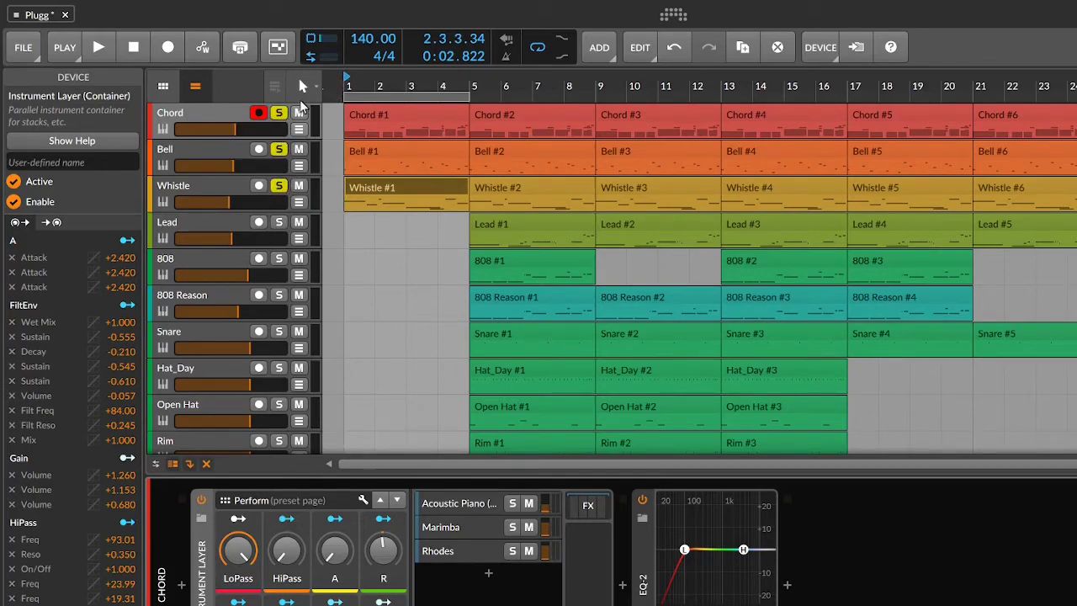
{"action": "key", "text": "space"}
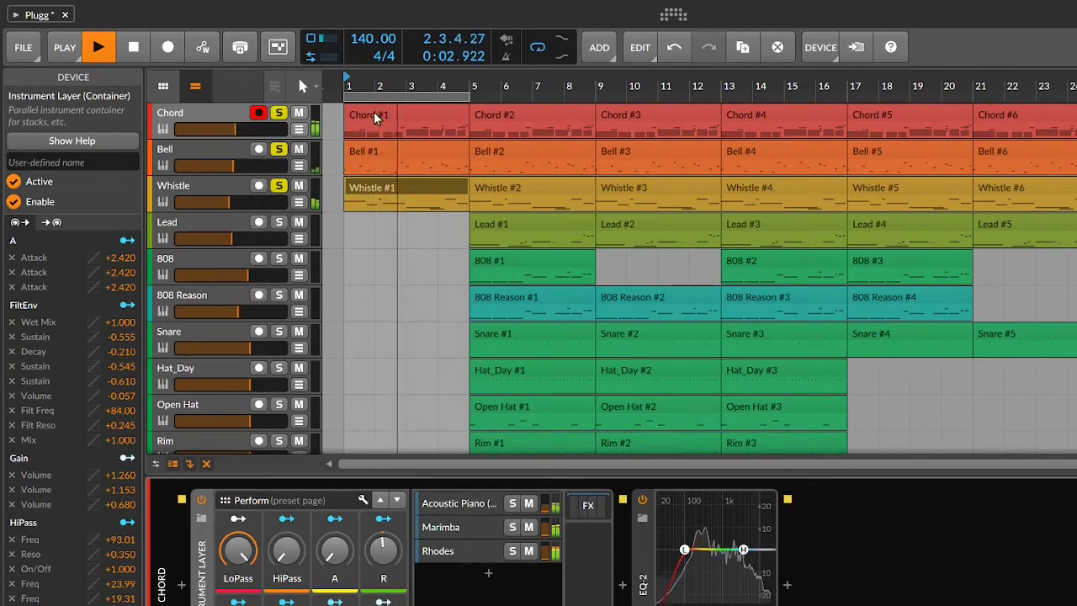
{"action": "key", "text": "space"}
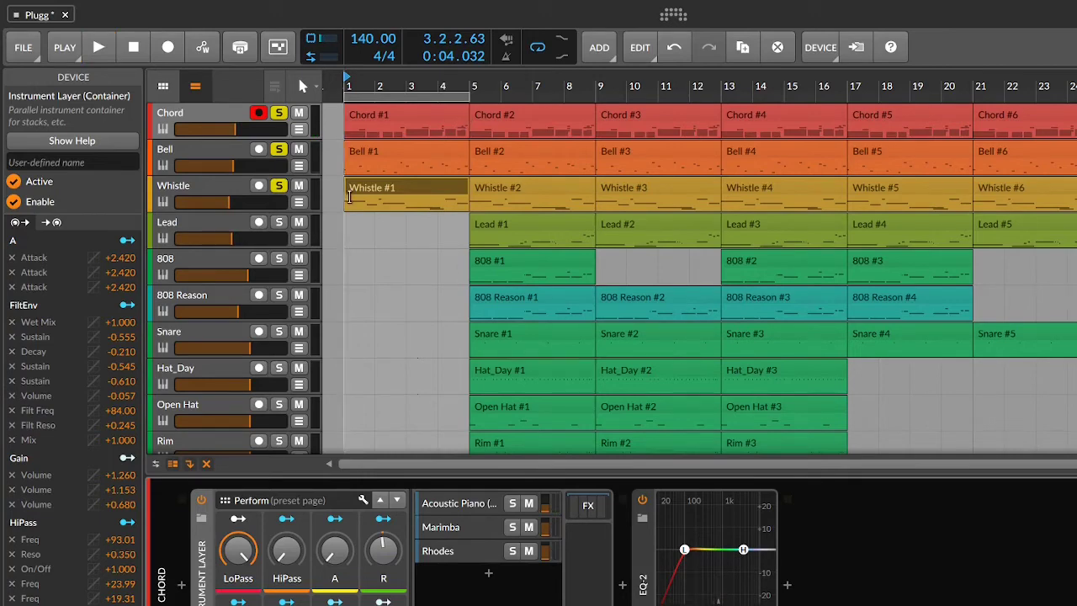
Step: Examine the notes of the Lead #1 clip and the Lead track's device chain
{"action": "left_click", "coordinate": [213, 221]}
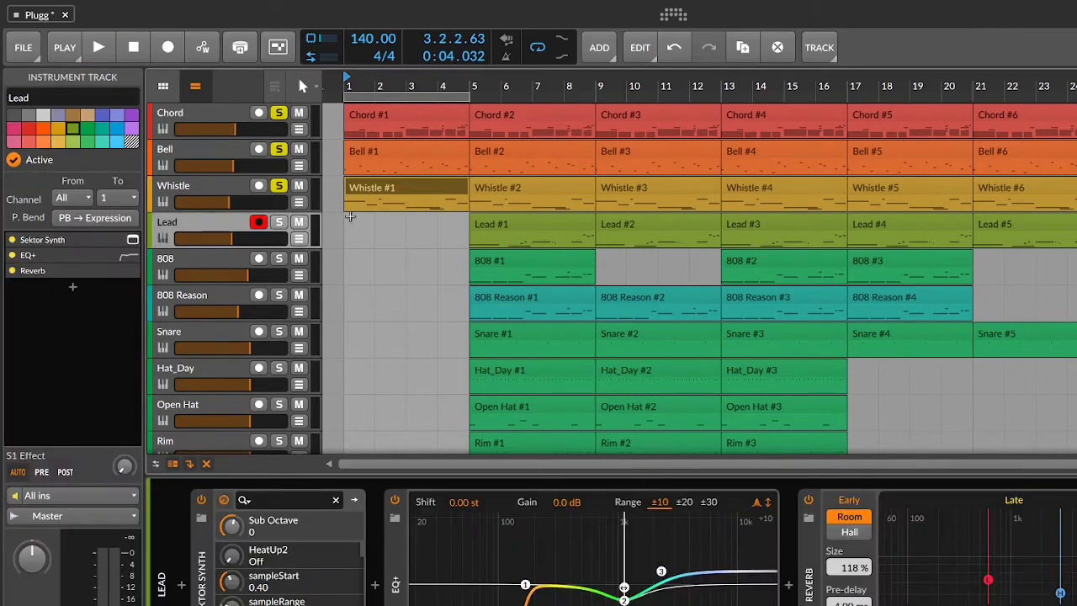
{"action": "double_click", "coordinate": [494, 229]}
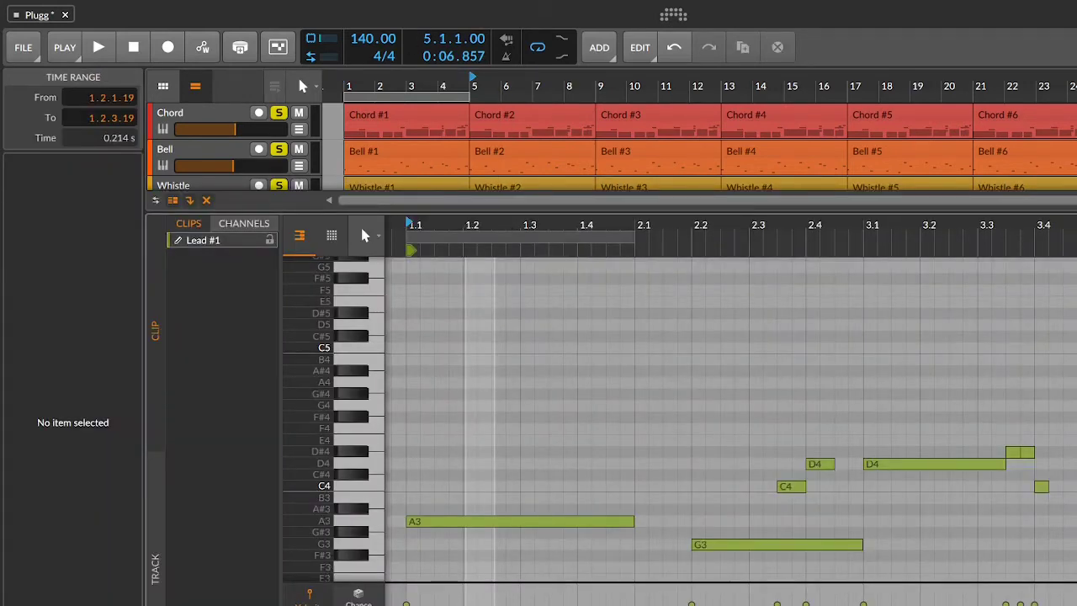
{"action": "key", "text": "d"}
{"action": "left_click", "coordinate": [504, 223]}
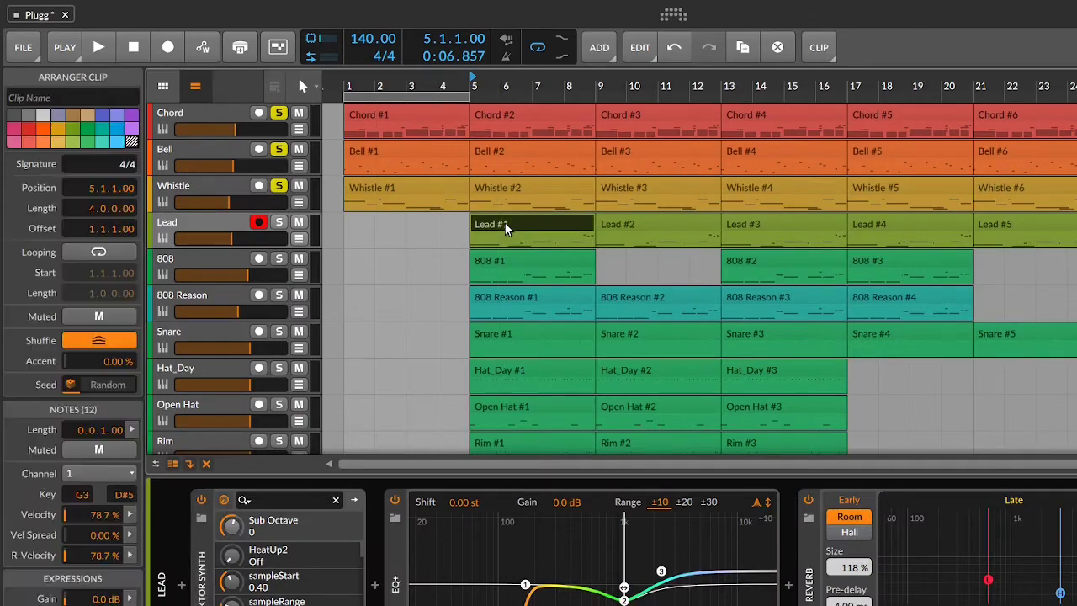
Step: Move the four-bar loop region to start at bar 5 and play it with only the Lead track soloed
{"action": "left_click_drag", "start_coordinate": [448, 105], "coordinate": [584, 107]}
{"action": "key", "text": "space"}
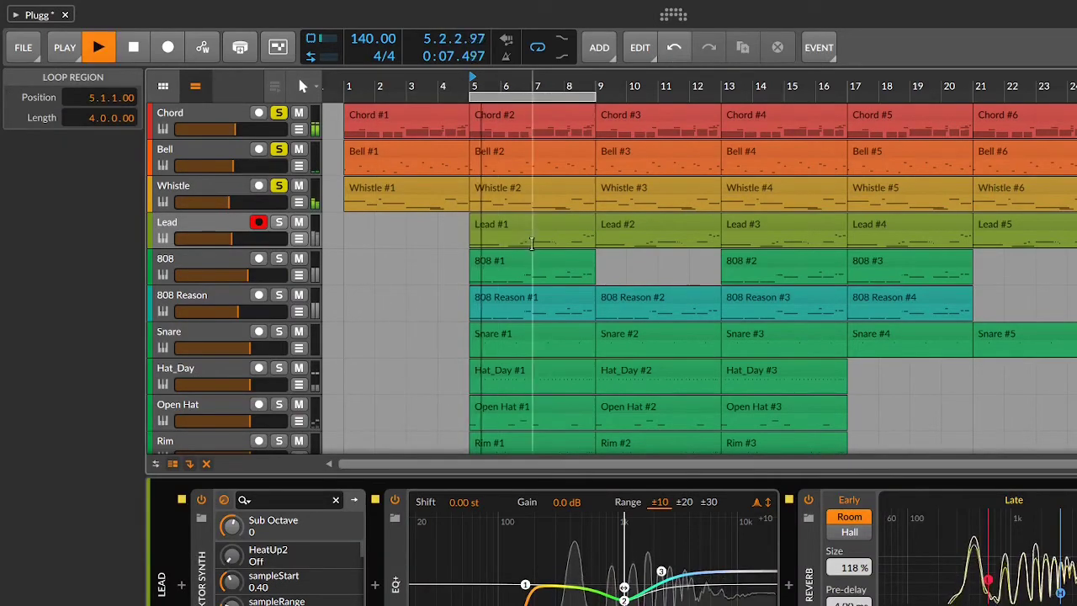
{"action": "left_click", "coordinate": [278, 222]}
{"action": "left_click", "coordinate": [278, 187]}
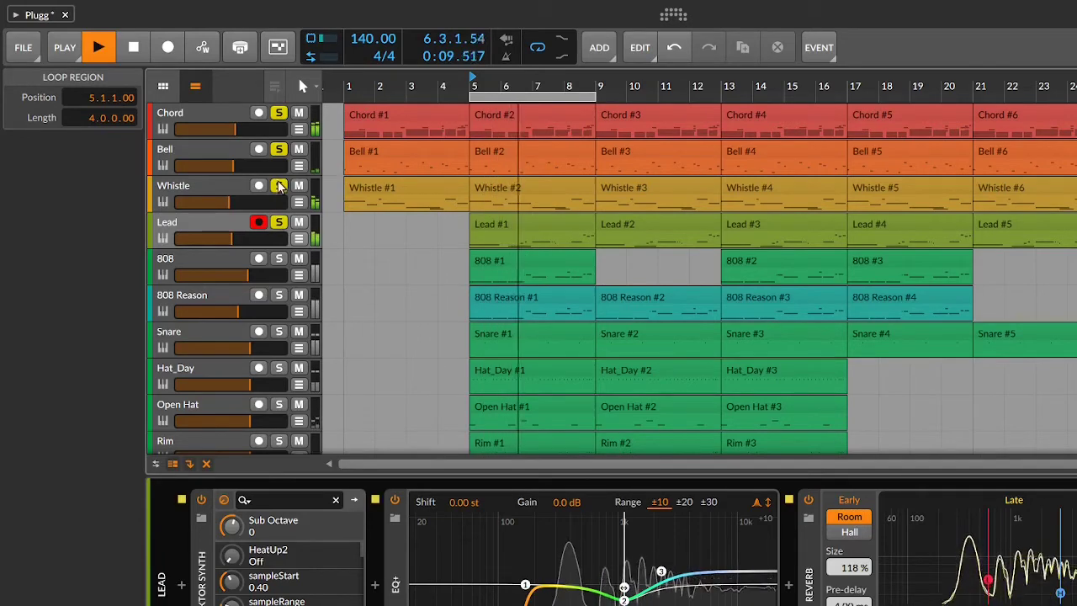
{"action": "left_click", "coordinate": [278, 149]}
{"action": "left_click", "coordinate": [279, 113]}
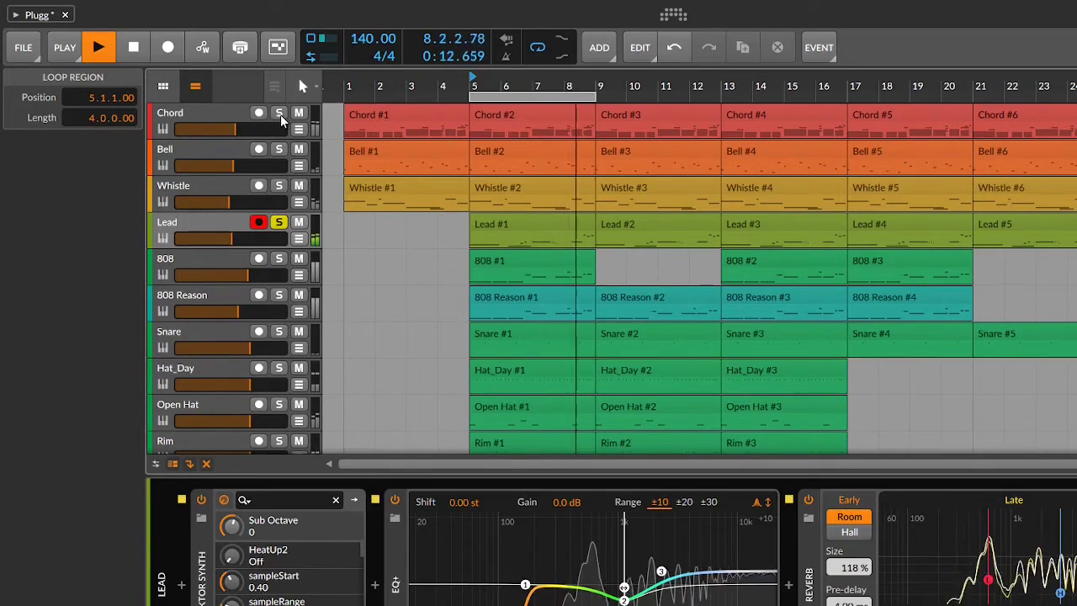
Step: Review the Lead #1 notes, audition Lead together with Whistle, then stop playback and clear both solos
{"action": "double_click", "coordinate": [505, 223]}
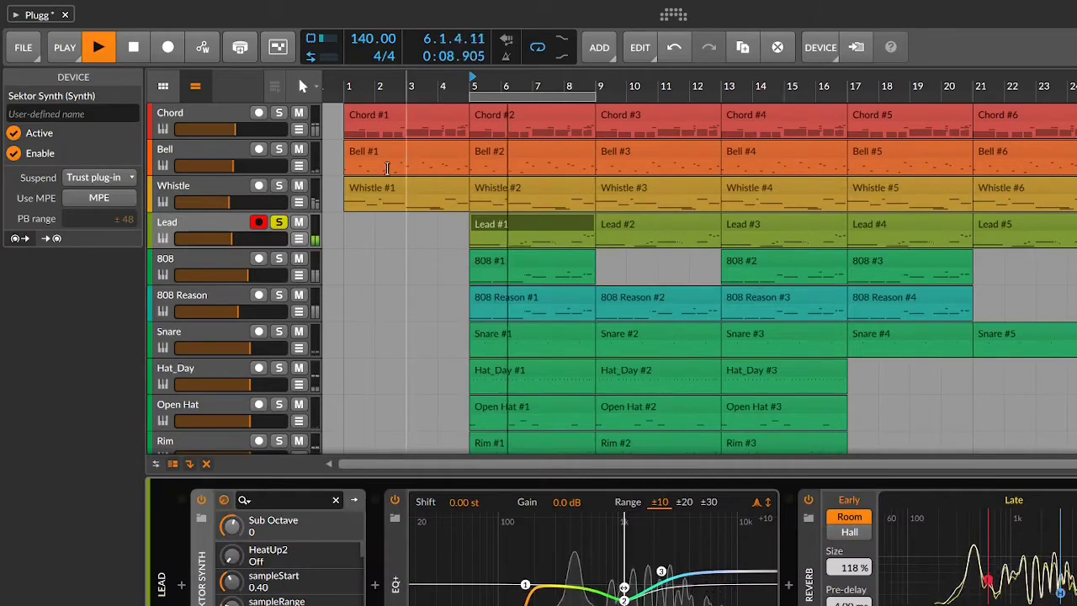
{"action": "left_click", "coordinate": [280, 185]}
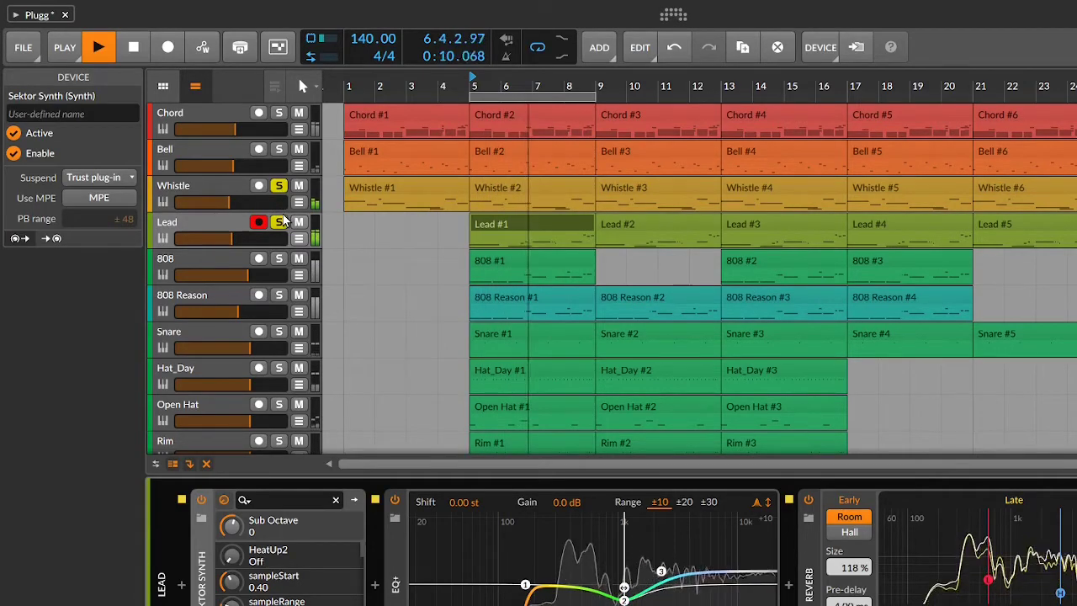
{"action": "key", "text": "space"}
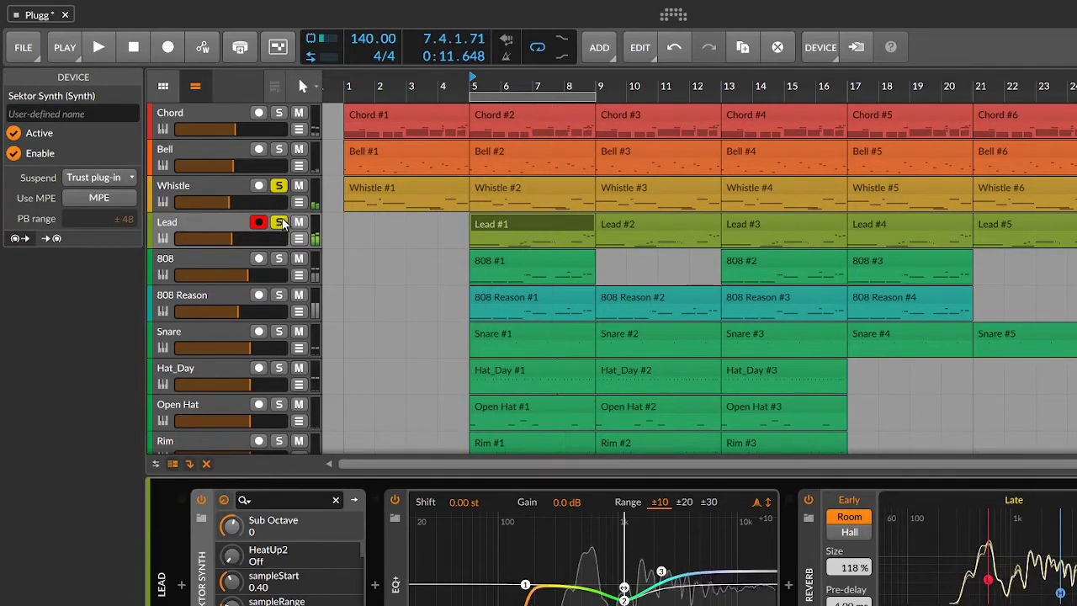
{"action": "left_click", "coordinate": [281, 224]}
{"action": "left_click", "coordinate": [280, 187]}
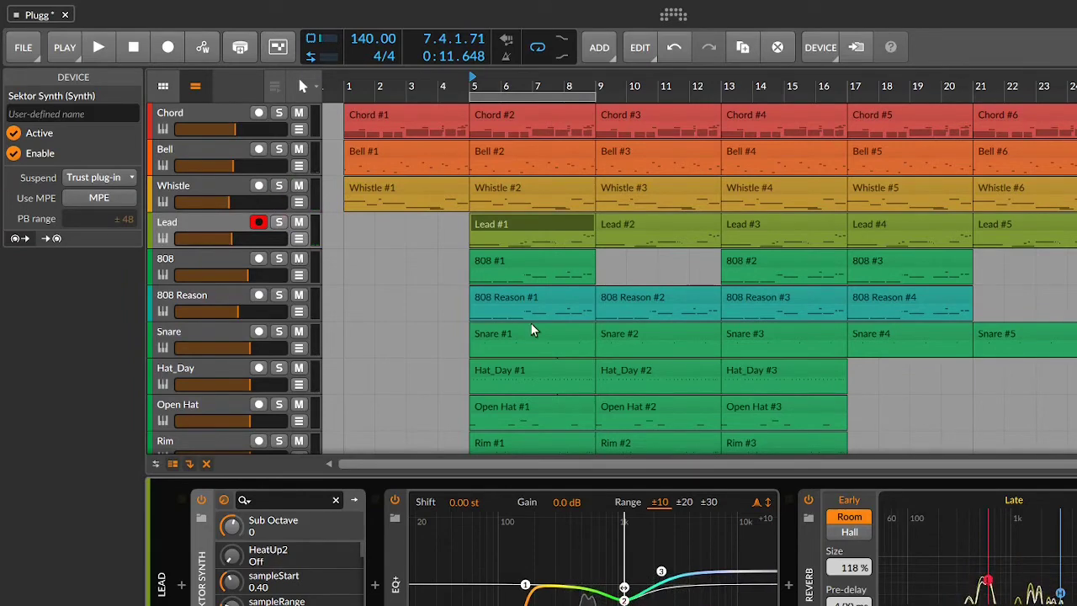
Step: Open the notes of the Snare #1 clip, play the loop, and show the Snare track's Sampler device
{"action": "scroll", "coordinate": [530, 323], "scroll_direction": "down", "scroll_amount": 3}
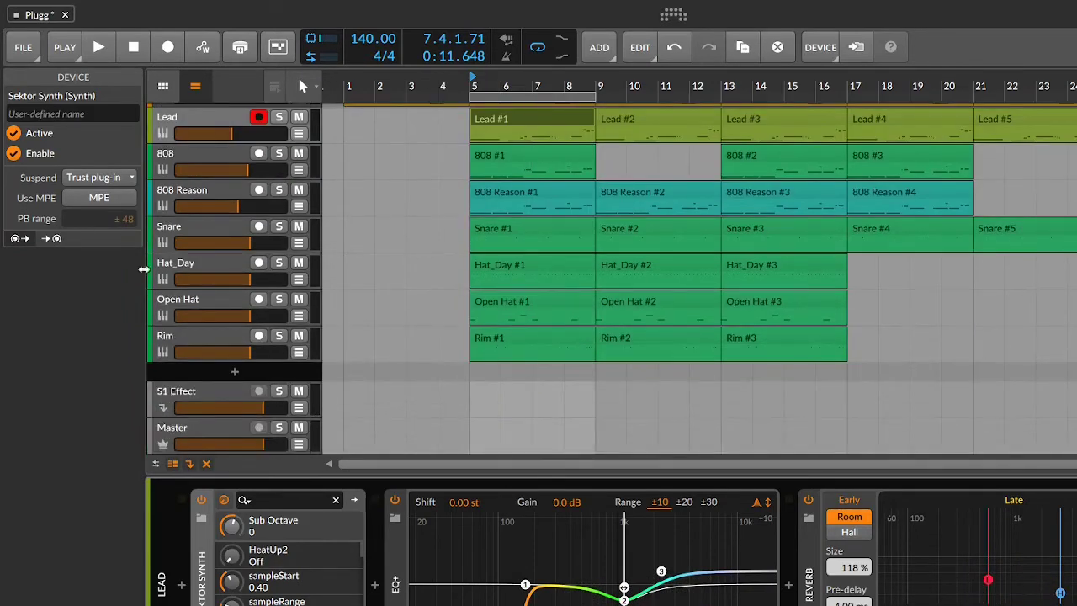
{"action": "left_click", "coordinate": [224, 230]}
{"action": "double_click", "coordinate": [544, 227]}
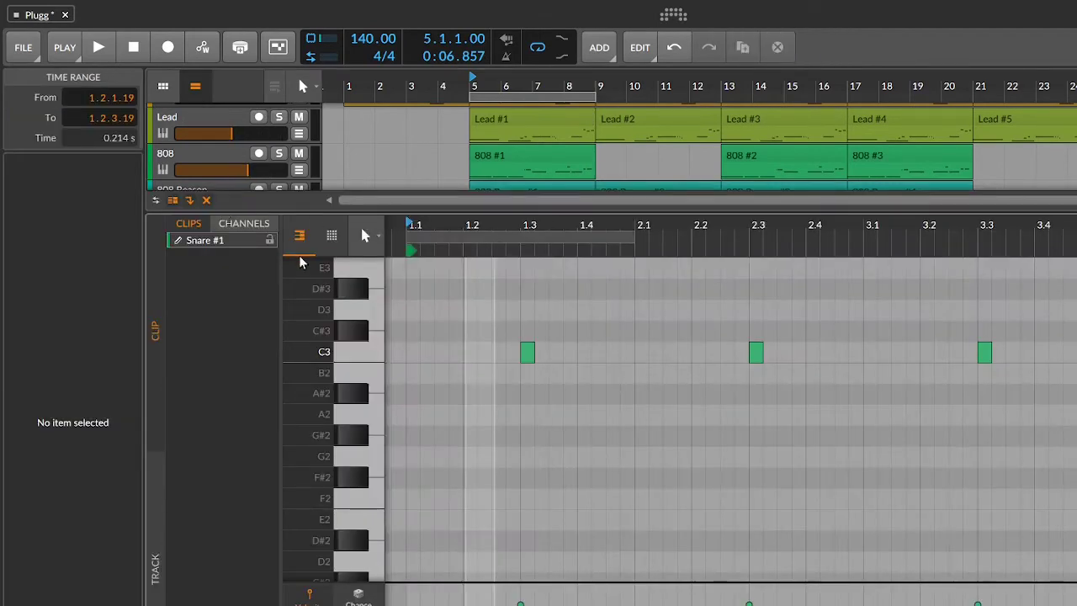
{"action": "key", "text": "space"}
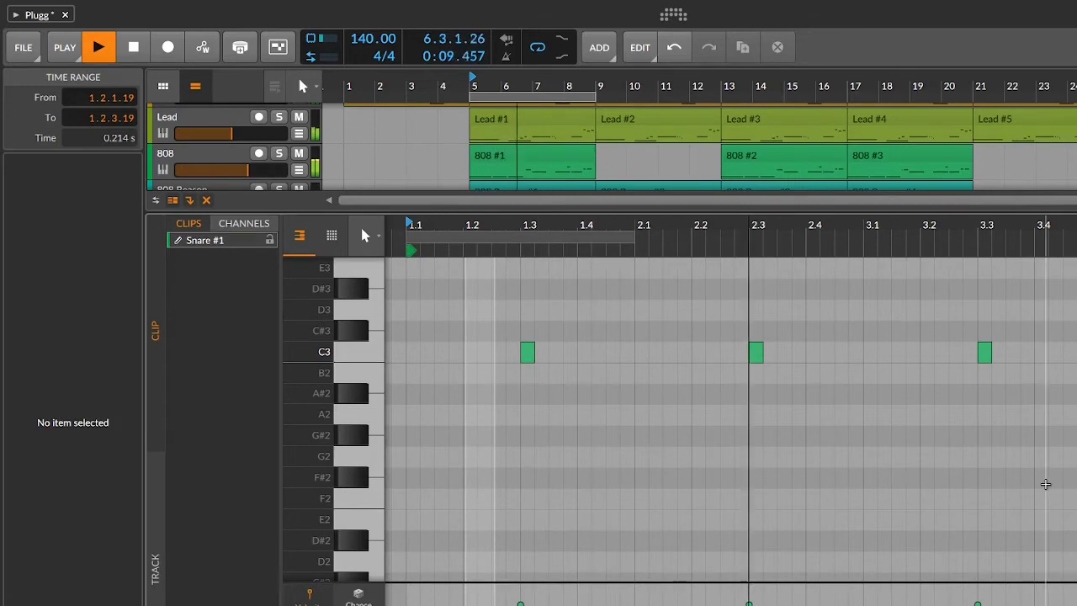
{"action": "key", "text": "d"}
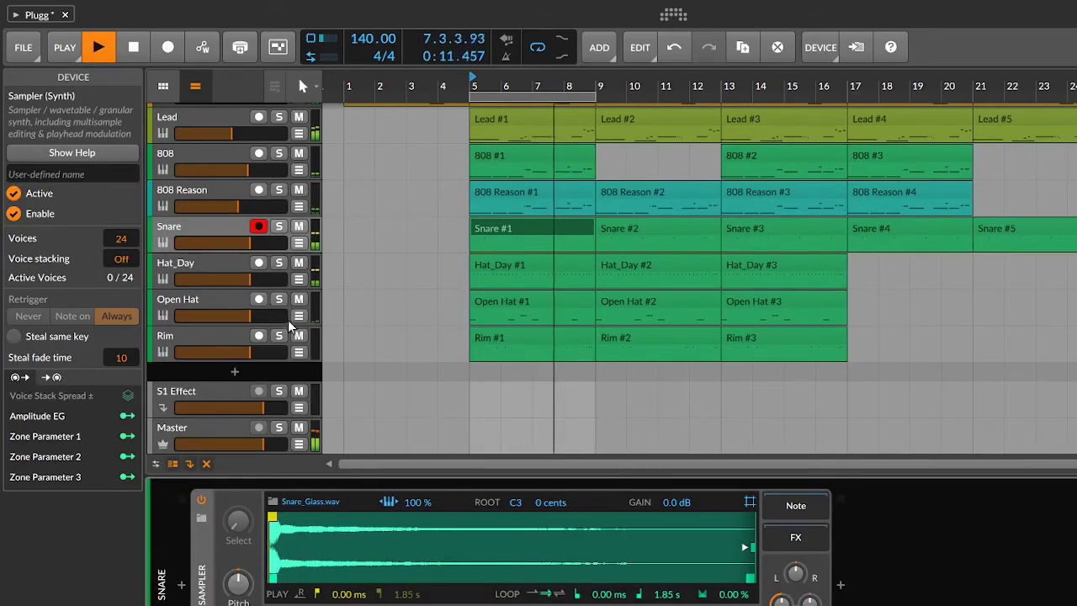
Step: Solo the Hat_Day and Snare tracks during playback and examine the notes of the Hat_Day #1 clip
{"action": "left_click", "coordinate": [278, 263]}
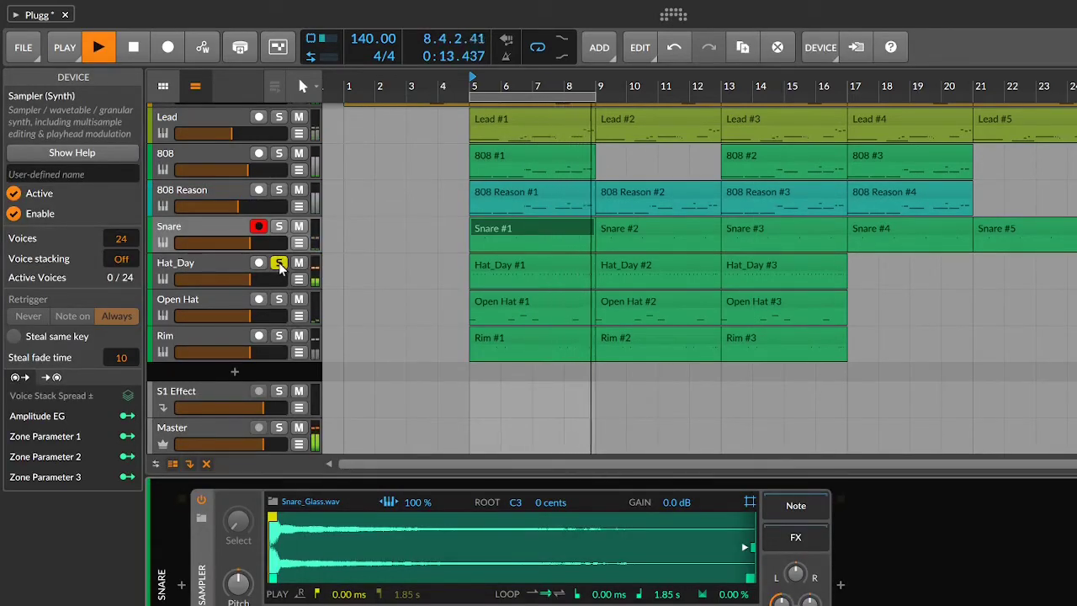
{"action": "left_click", "coordinate": [278, 227]}
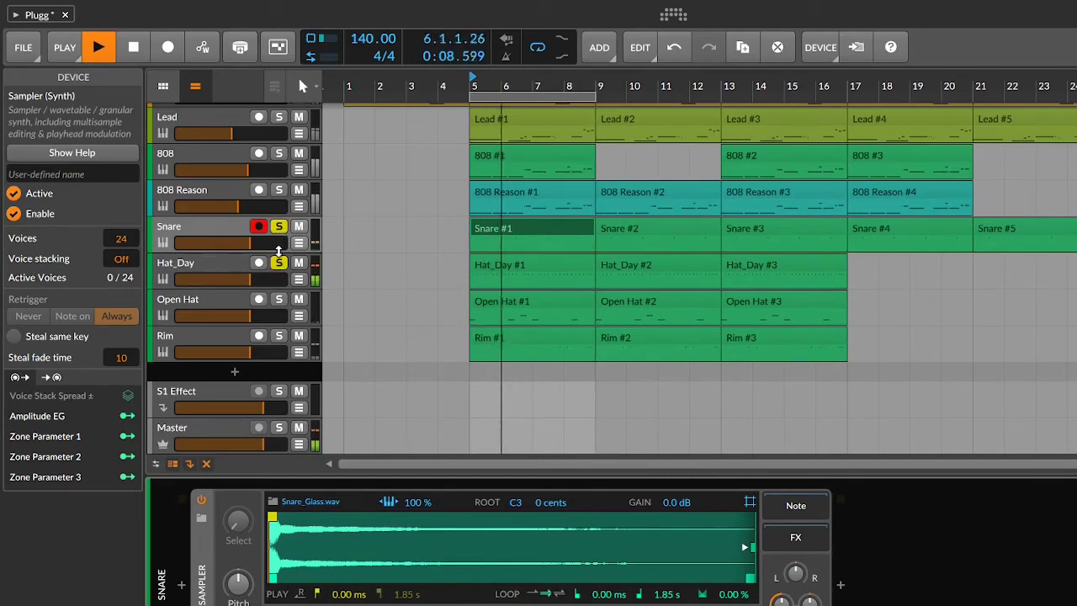
{"action": "double_click", "coordinate": [547, 282]}
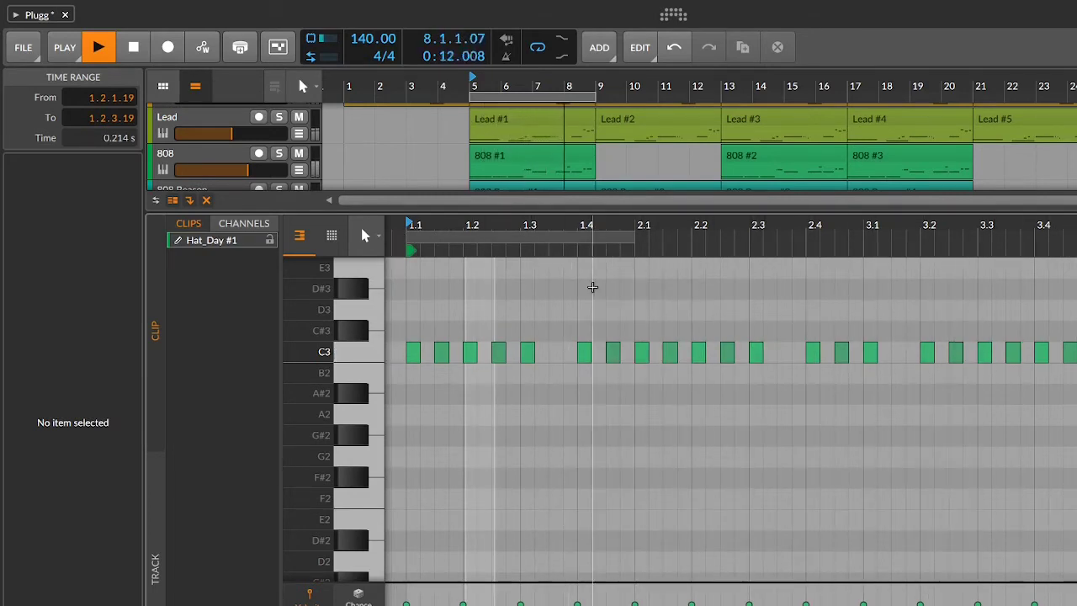
{"action": "key", "text": "d"}
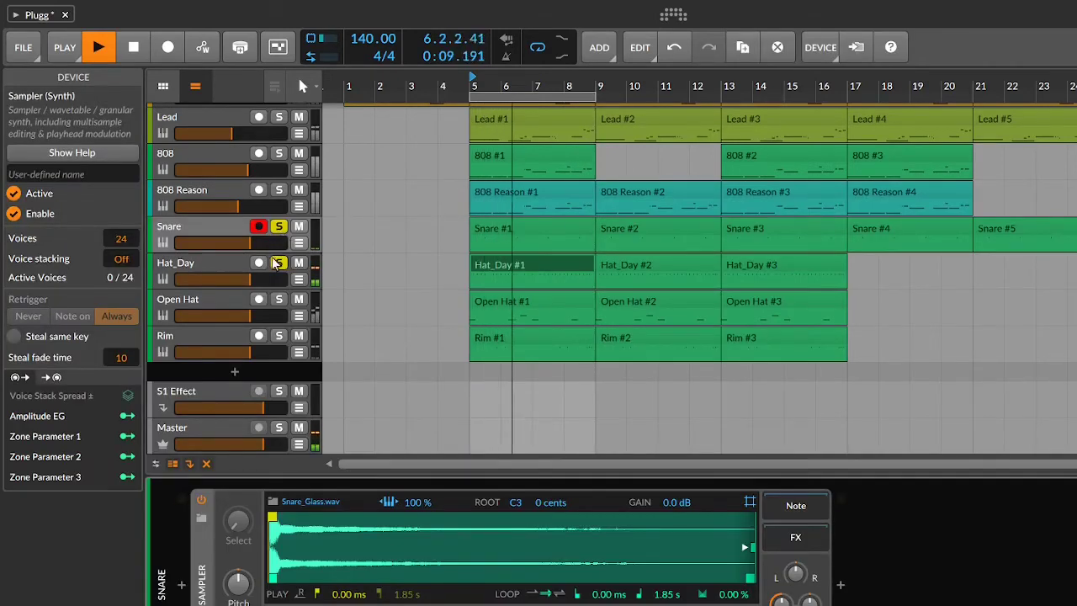
Step: Audition Open Hat with the soloed drums, examine the Open Hat #1 notes, then stop playback and clear all three solos
{"action": "left_click", "coordinate": [278, 300]}
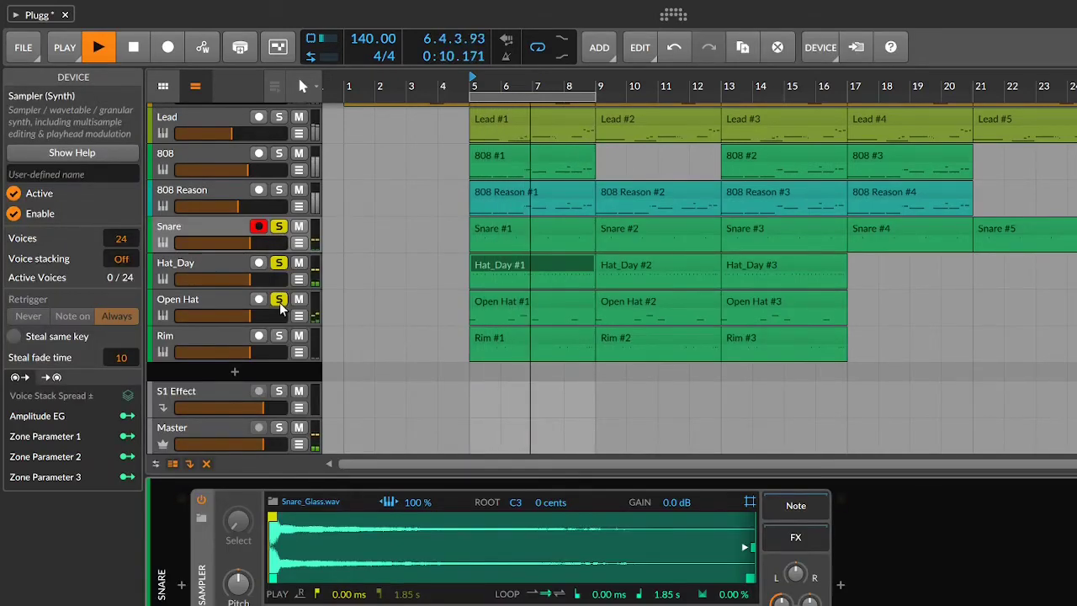
{"action": "double_click", "coordinate": [497, 305]}
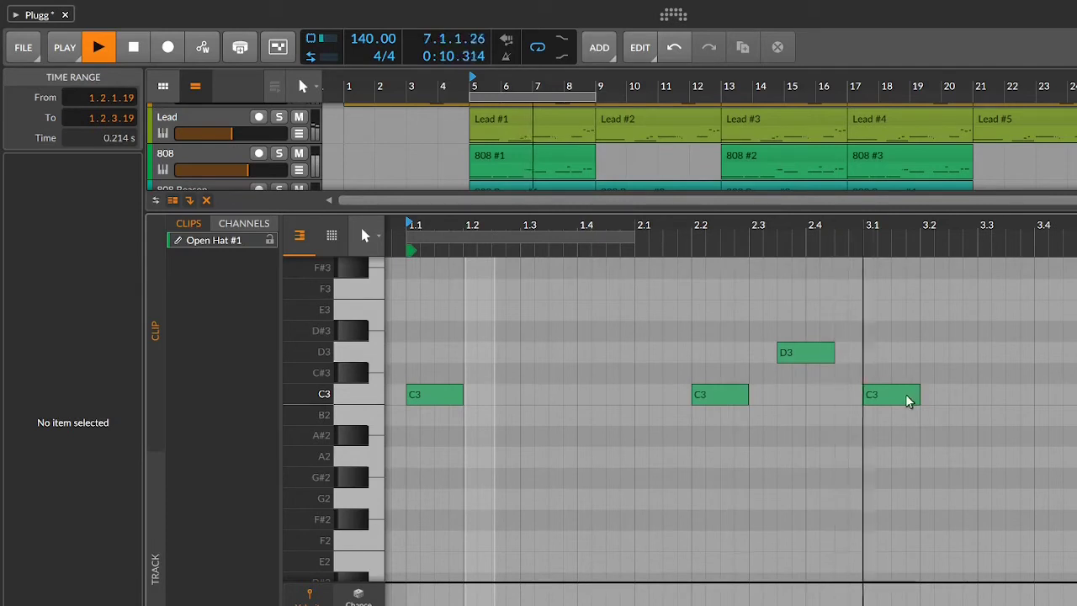
{"action": "key", "text": "d"}
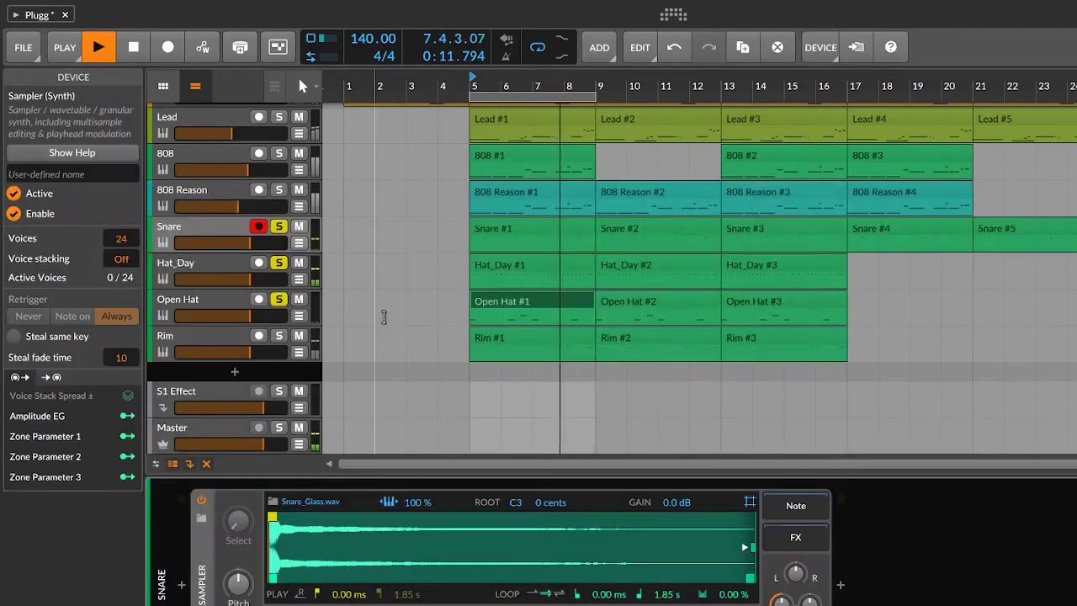
{"action": "key", "text": "space"}
{"action": "left_click", "coordinate": [284, 299]}
{"action": "left_click", "coordinate": [280, 263]}
{"action": "left_click", "coordinate": [278, 227]}
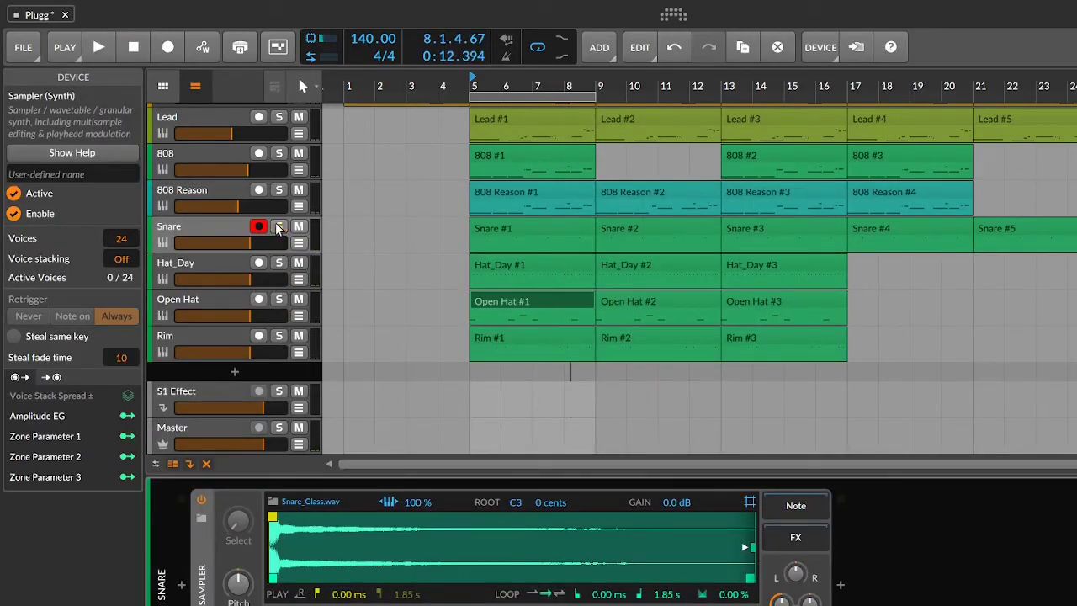
Step: Solo and play the Rim track, examine the notes of Rim #1, then stop playback and turn off the solo
{"action": "left_click", "coordinate": [280, 335]}
{"action": "key", "text": "space"}
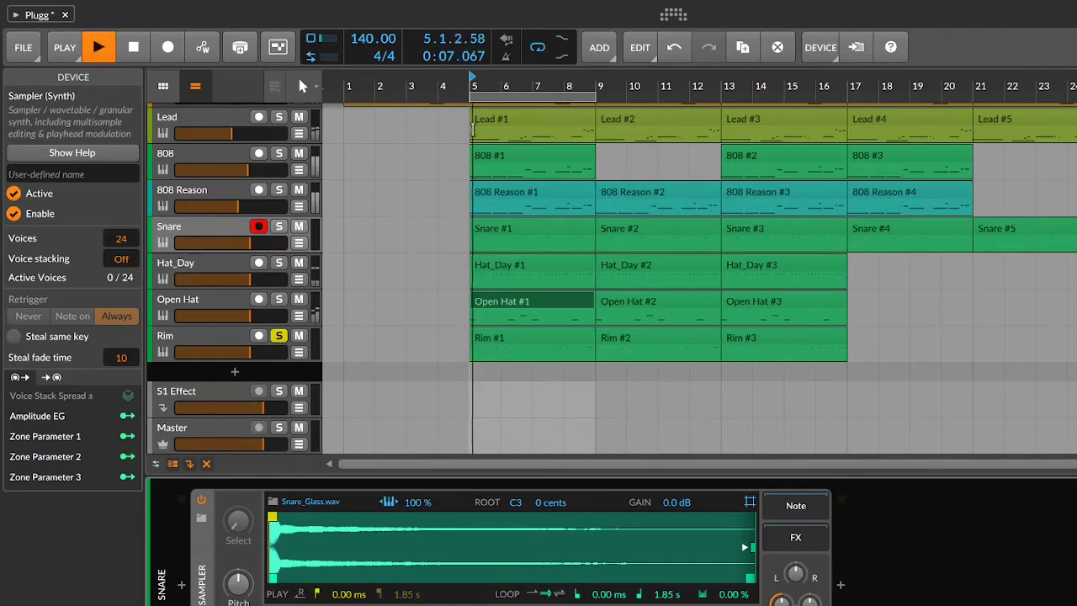
{"action": "left_click", "coordinate": [527, 337]}
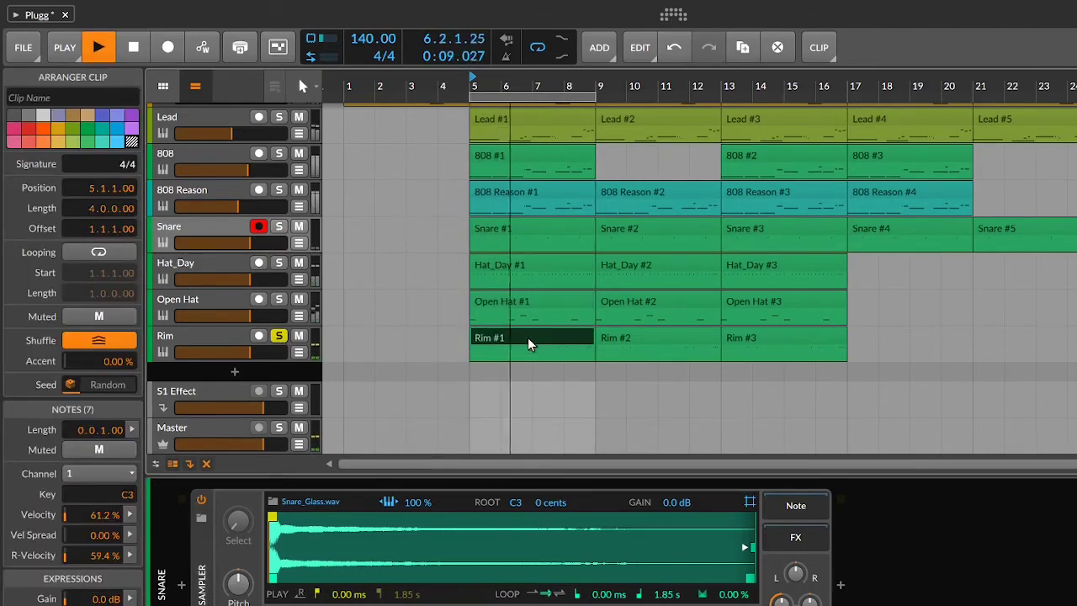
{"action": "key", "text": "e"}
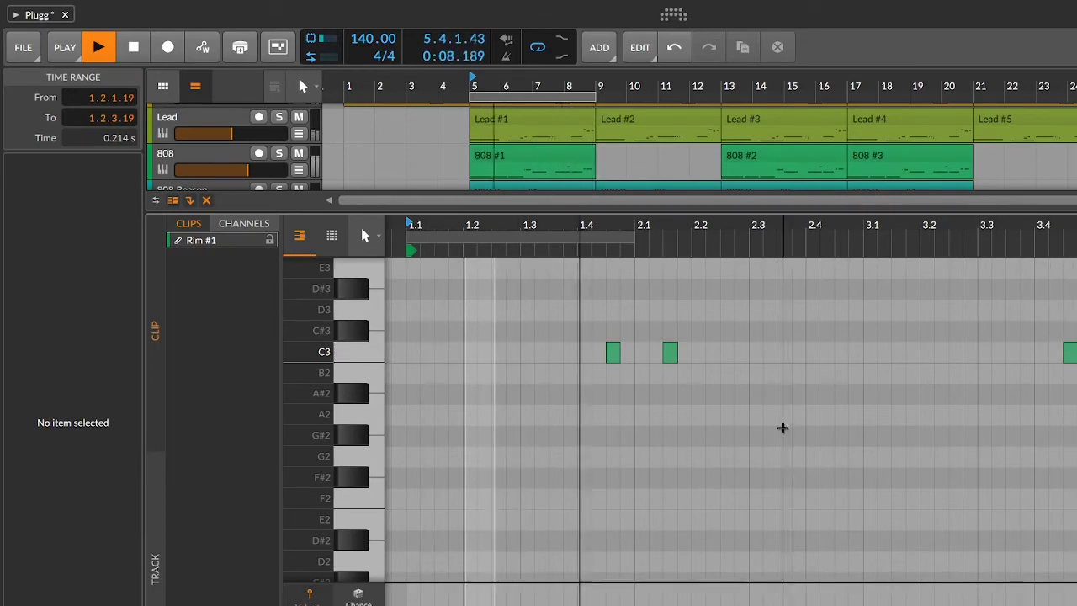
{"action": "key", "text": "d"}
{"action": "key", "text": "space"}
{"action": "left_click", "coordinate": [279, 336]}
{"action": "left_click", "coordinate": [278, 336]}
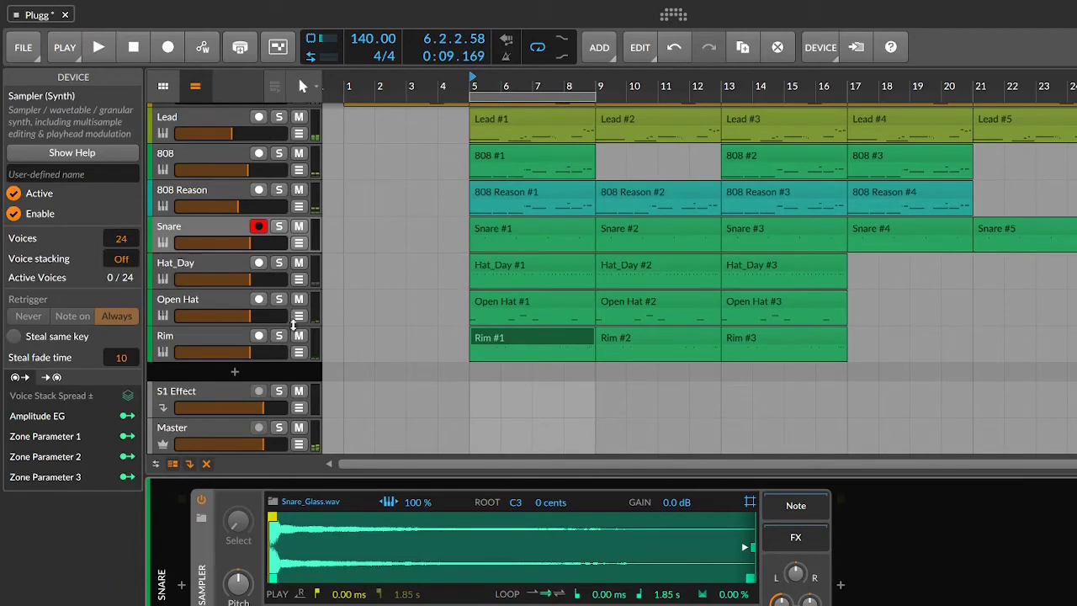
Step: Solo the 808 track and audition it in the loop, then stop playback
{"action": "scroll", "coordinate": [497, 253], "scroll_direction": "up", "scroll_amount": 2}
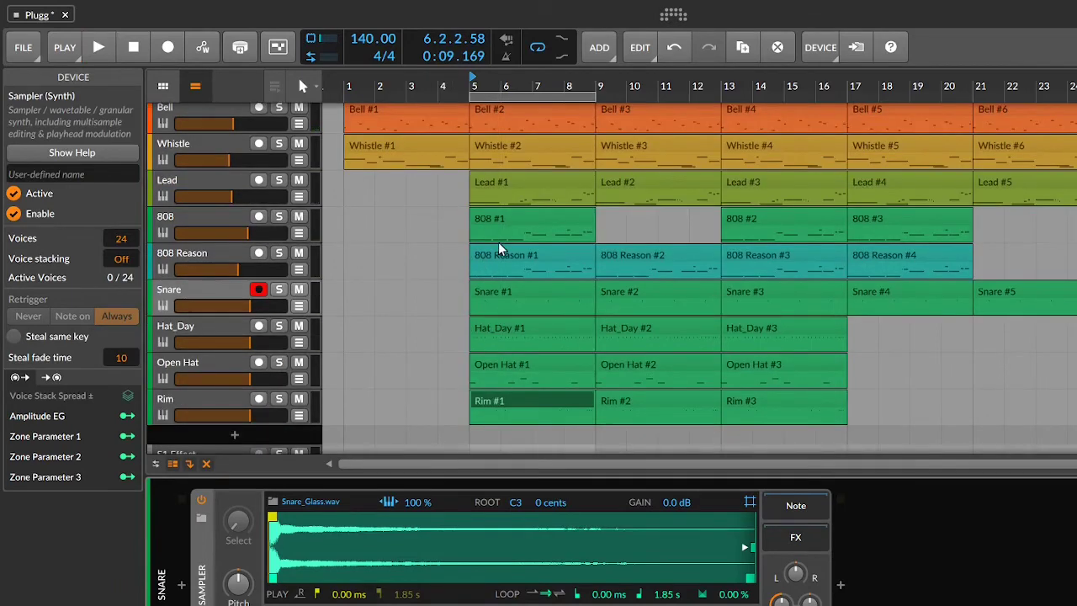
{"action": "left_click", "coordinate": [278, 216]}
{"action": "key", "text": "space"}
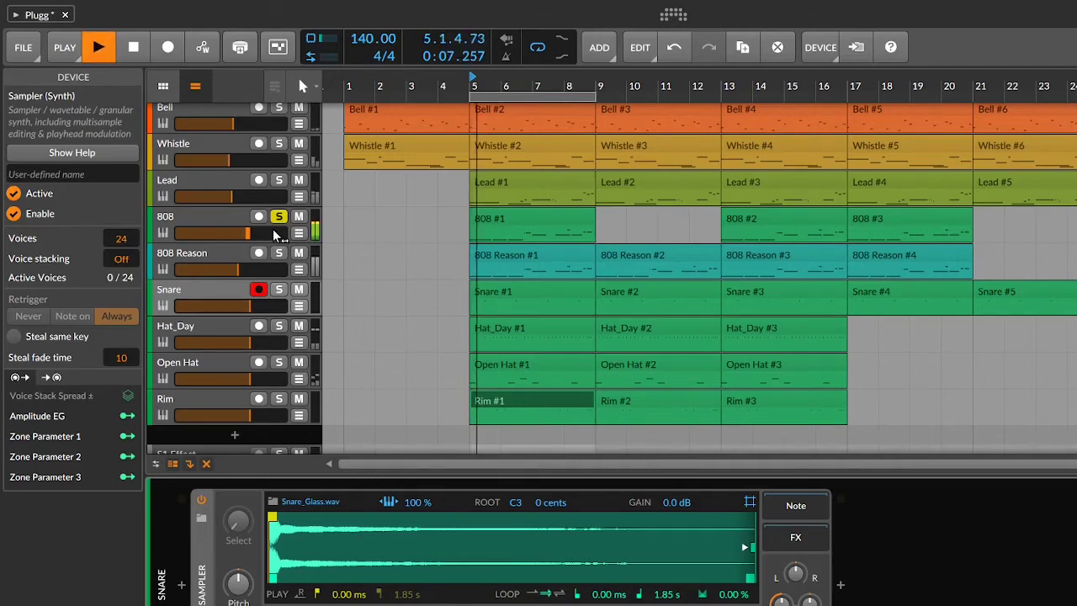
{"action": "key", "text": "space"}
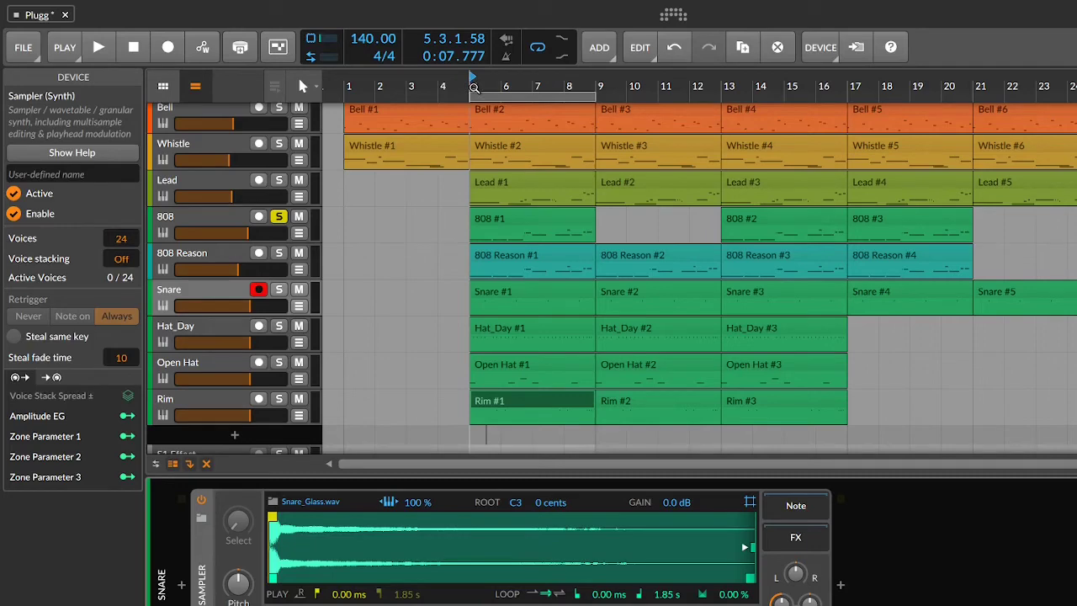
Step: Open the notes of the 808 #1 clip and play the soloed 808 loop
{"action": "double_click", "coordinate": [528, 214]}
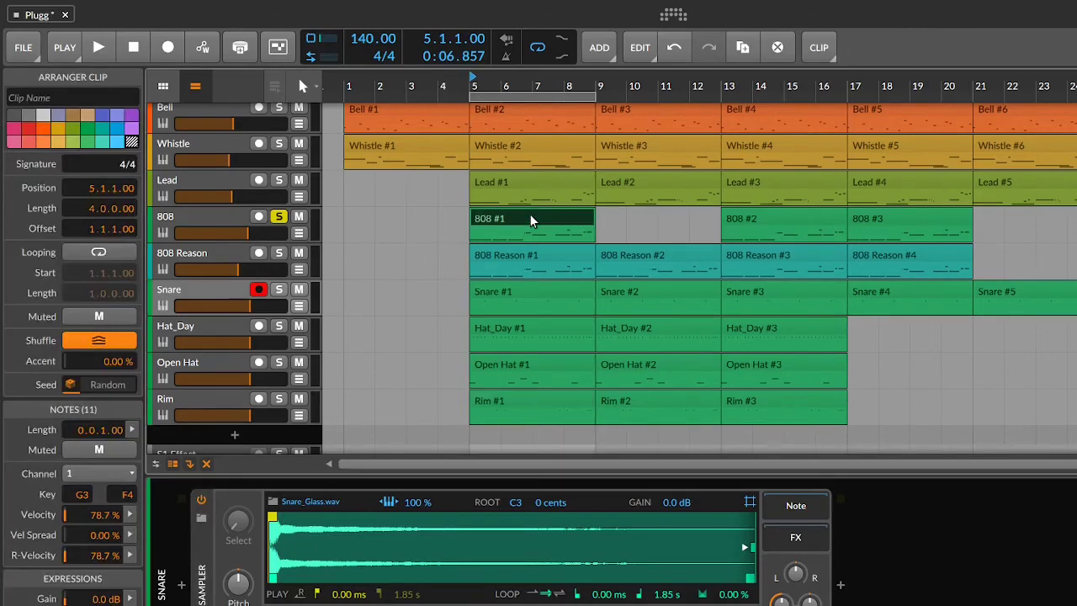
{"action": "left_click_drag", "start_coordinate": [414, 225], "coordinate": [412, 225]}
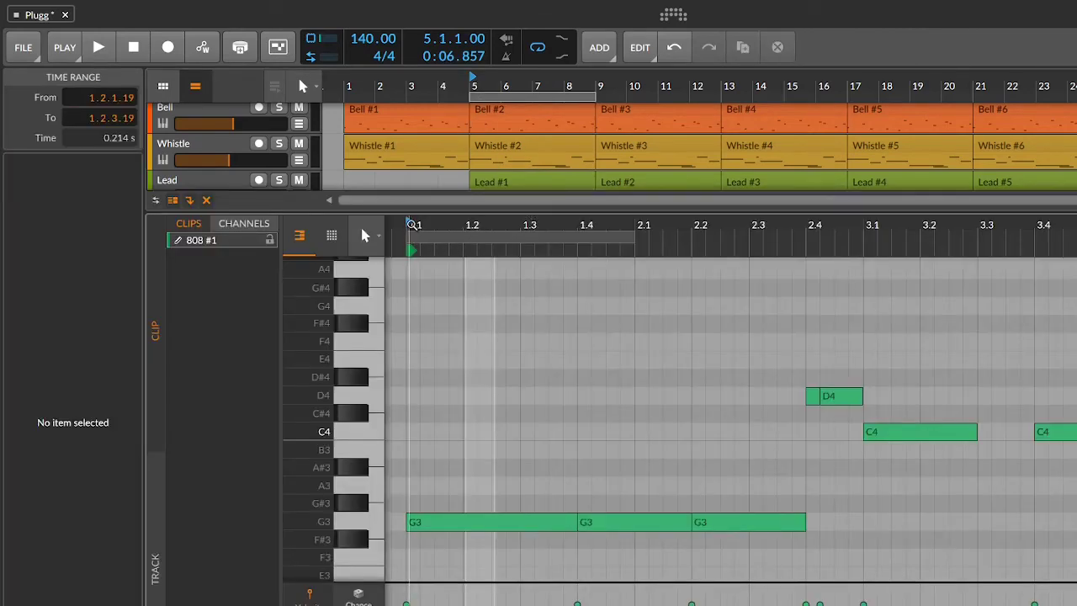
{"action": "scroll", "coordinate": [413, 142], "scroll_direction": "down", "scroll_amount": 2}
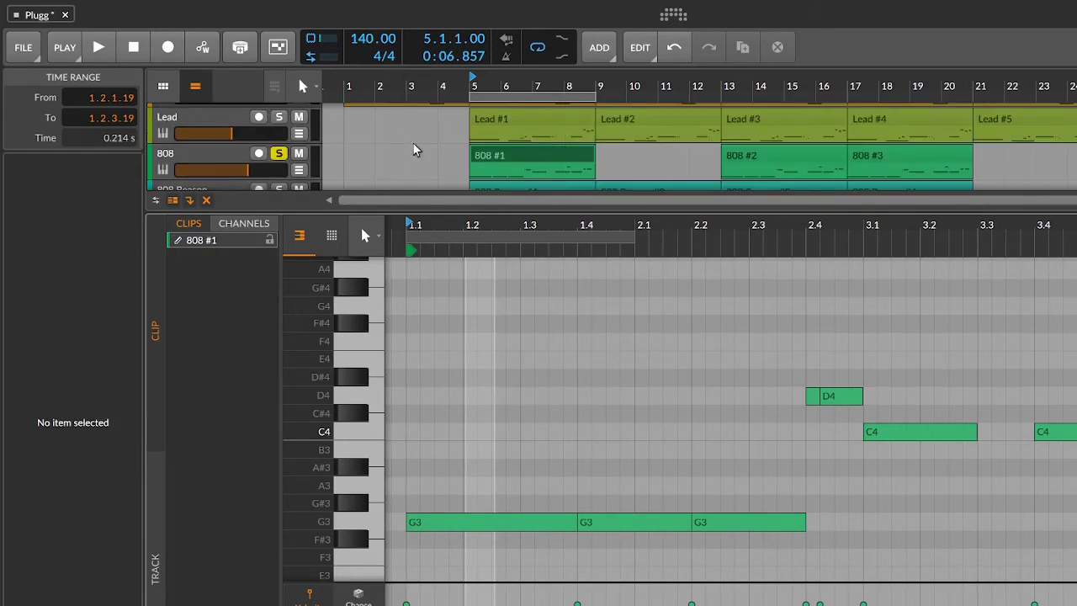
{"action": "key", "text": "space"}
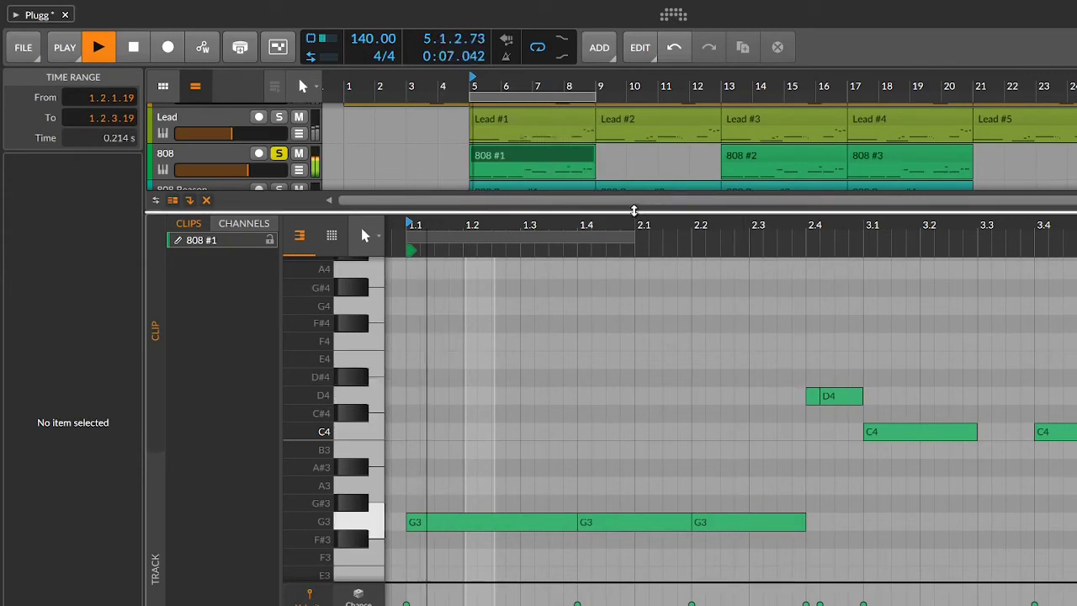
Step: Display Chord #2 and 808 #1 together in the note editor, lock Chord #2 and make 808 #1 the edited clip
{"action": "left_click_drag", "start_coordinate": [635, 211], "coordinate": [645, 324]}
{"action": "scroll", "coordinate": [532, 198], "scroll_direction": "up", "scroll_amount": 3}
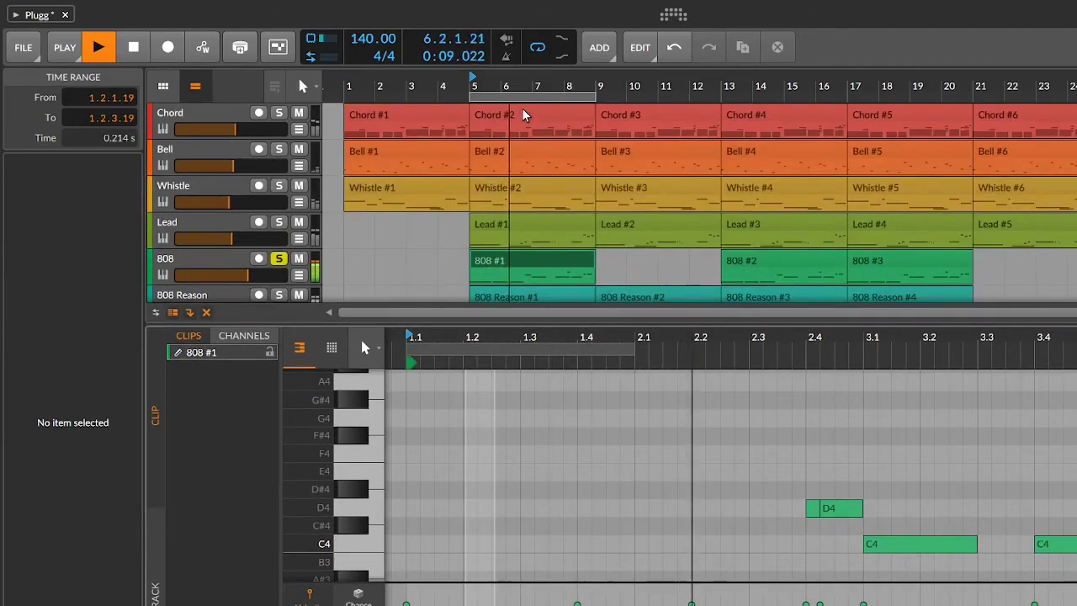
{"action": "left_click", "coordinate": [525, 114]}
{"action": "scroll", "coordinate": [541, 197], "scroll_direction": "down", "scroll_amount": 3}
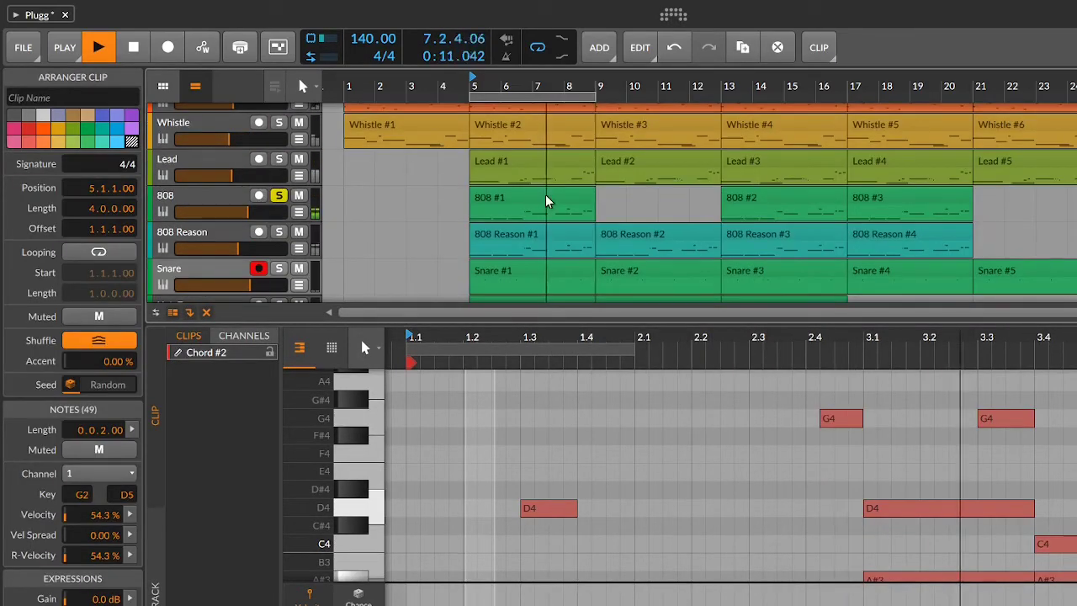
{"action": "left_click", "coordinate": [548, 200], "text": "ctrl"}
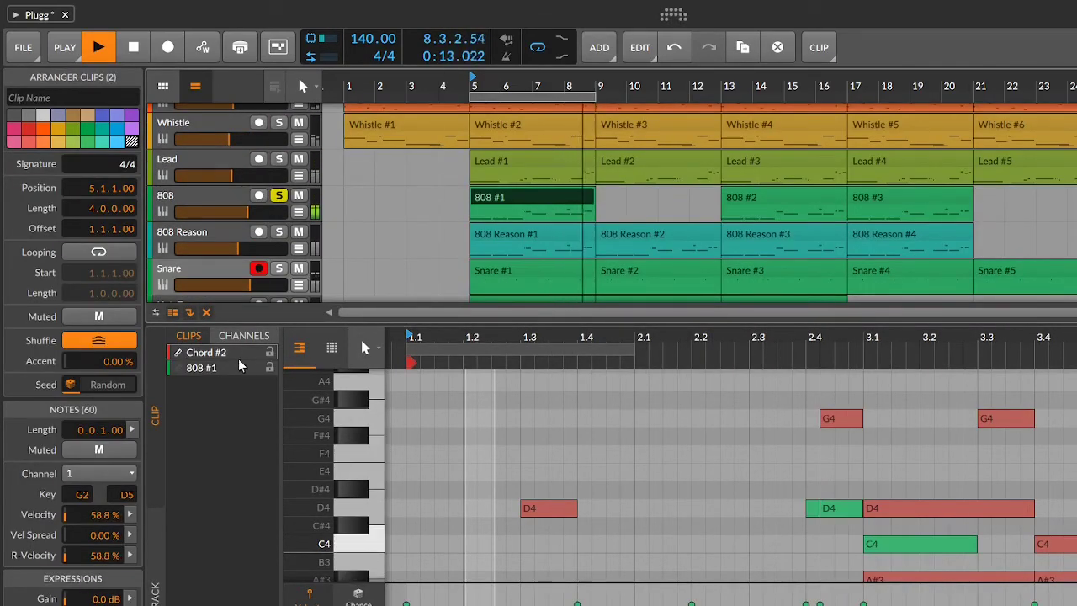
{"action": "left_click", "coordinate": [269, 353]}
{"action": "left_click", "coordinate": [261, 366]}
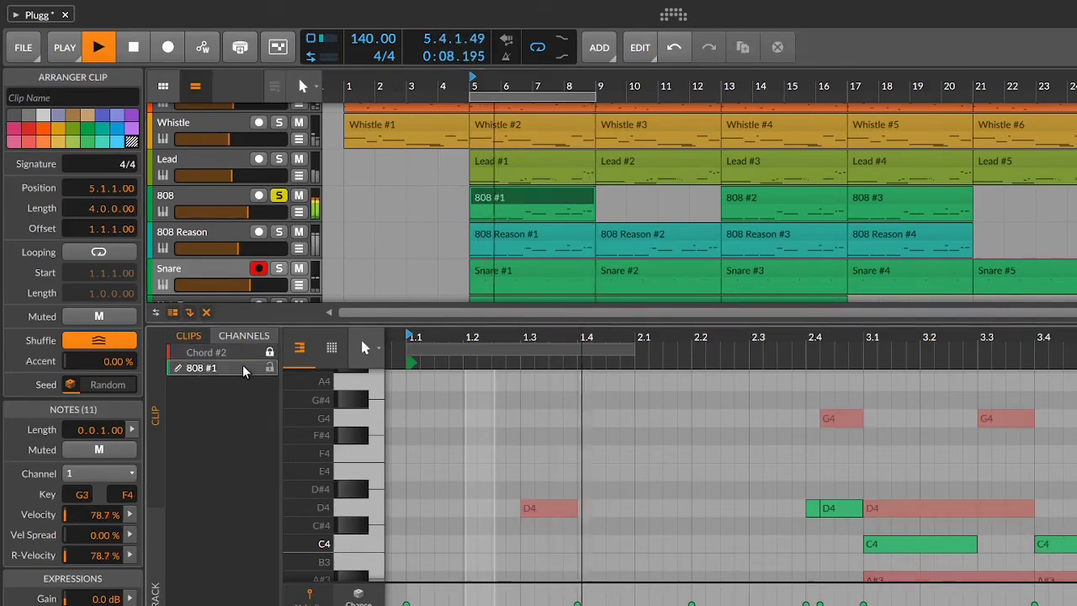
Step: Compare the 808 #1 notes with the layered chord notes, then return to the device view, stop playback and clear the 808 solo
{"action": "scroll", "coordinate": [889, 425], "scroll_direction": "down", "scroll_amount": 2}
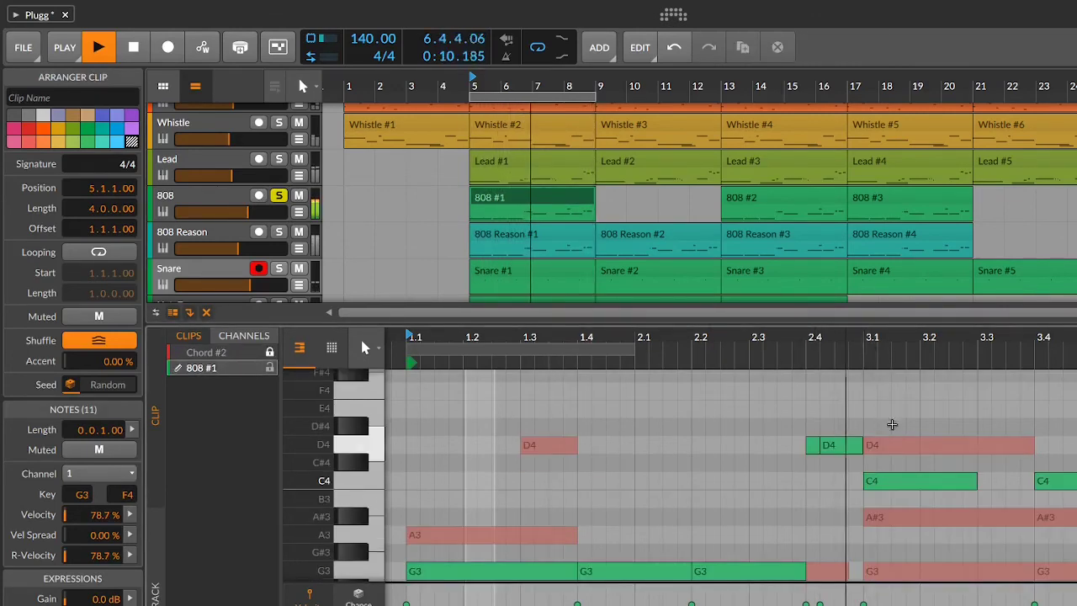
{"action": "scroll", "coordinate": [942, 497], "scroll_direction": "down", "scroll_amount": 4}
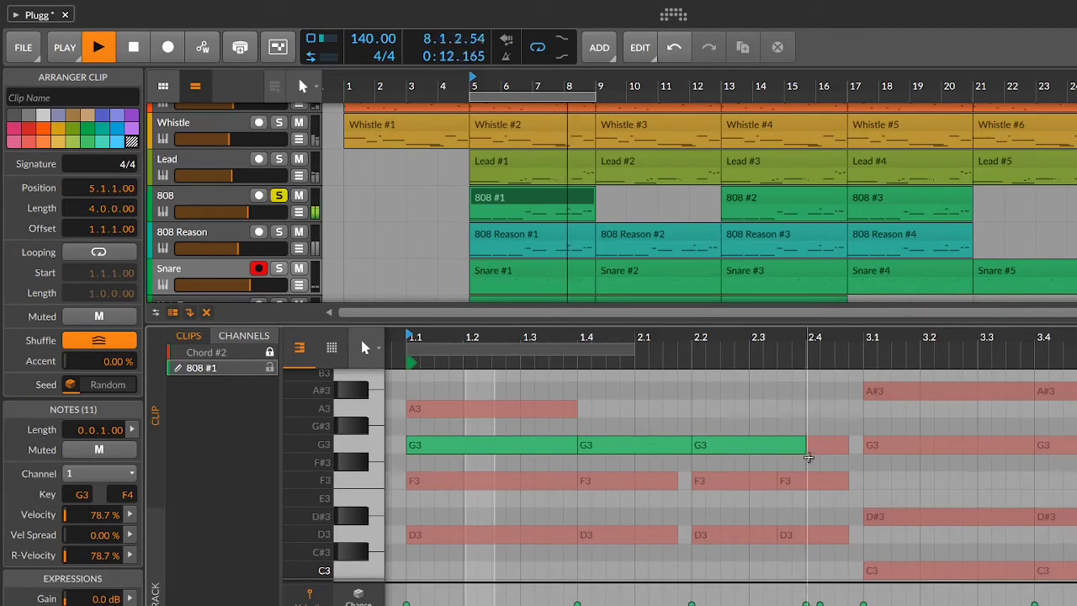
{"action": "scroll", "coordinate": [925, 484], "scroll_direction": "up", "scroll_amount": 4}
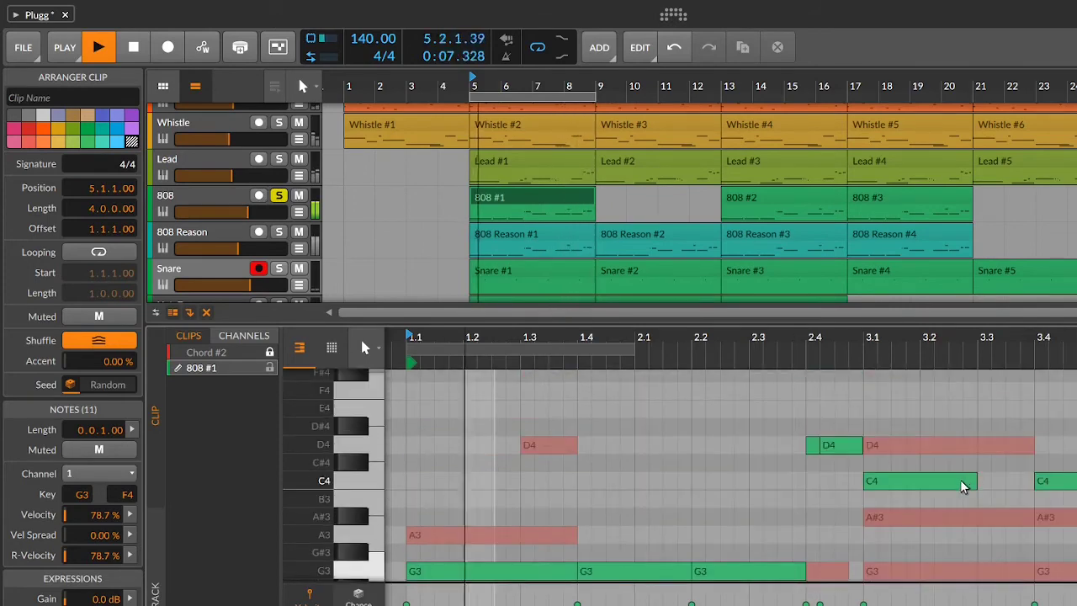
{"action": "key", "text": "d"}
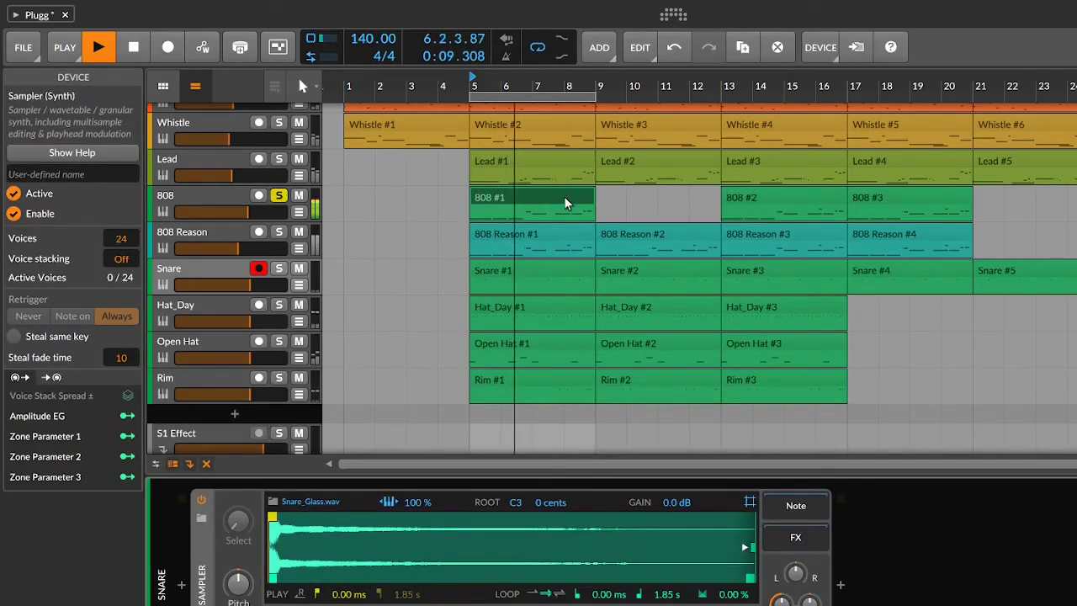
{"action": "key", "text": "space"}
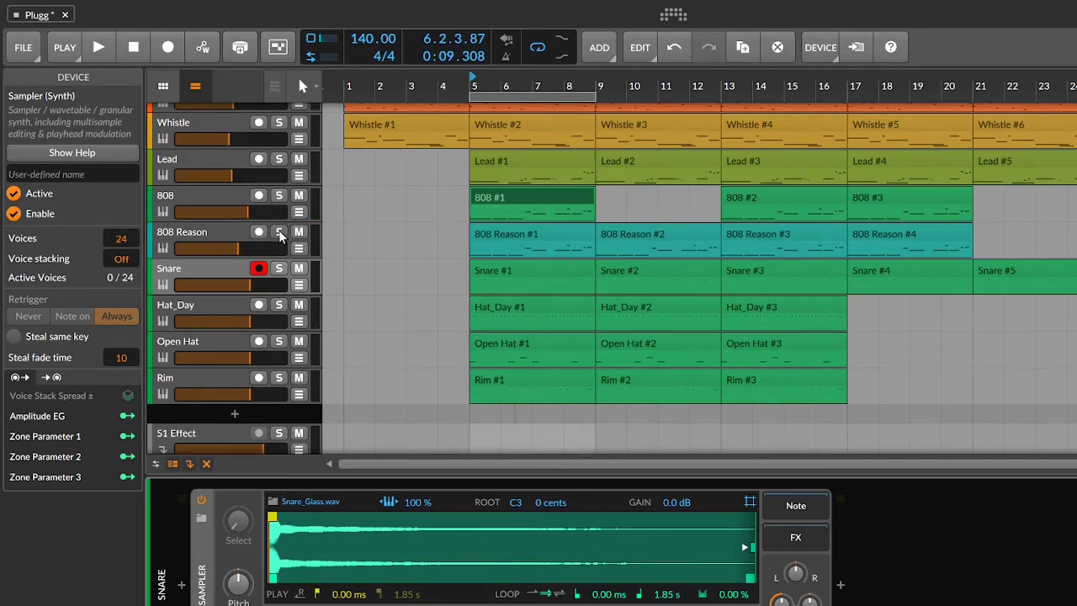
Step: Solo the 808 Reason track, compare its Reason Rack Plugin with the 808 track's Sampler, and select the 808 Reason #1 clip
{"action": "left_click", "coordinate": [179, 233]}
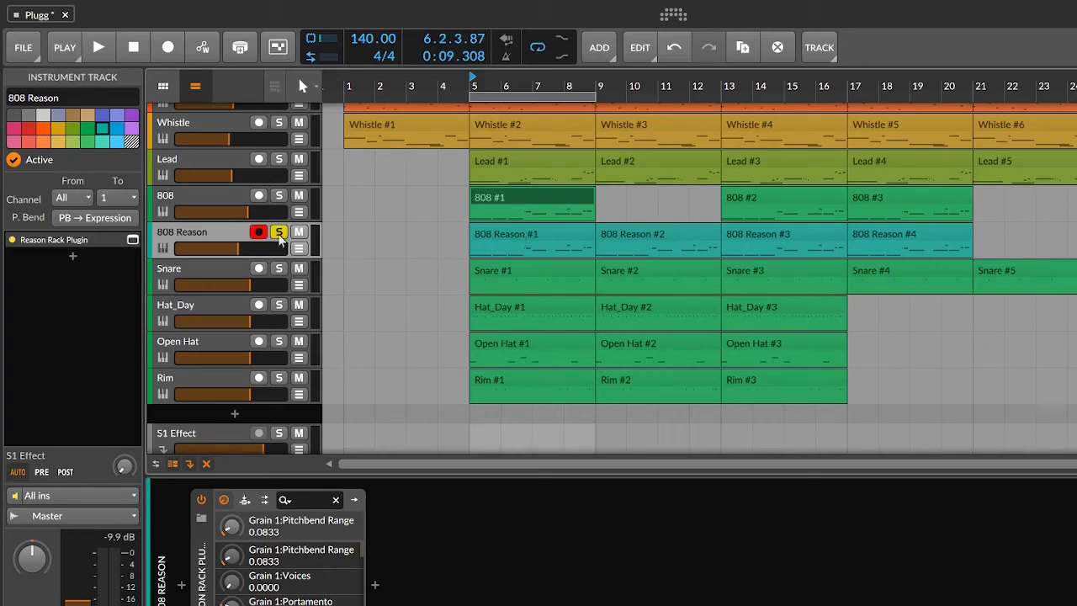
{"action": "left_click", "coordinate": [217, 192]}
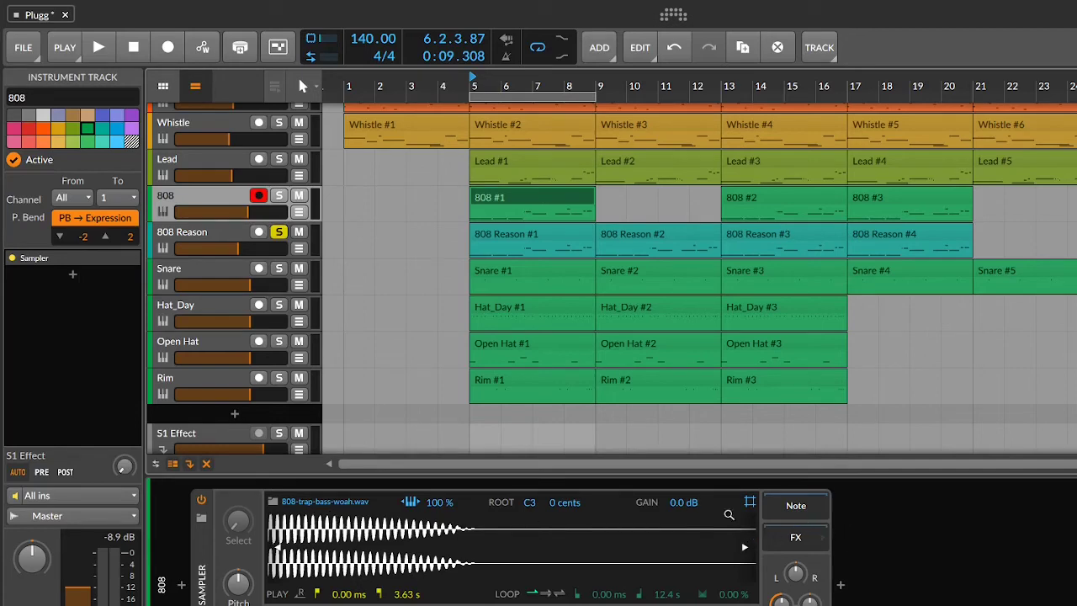
{"action": "left_click", "coordinate": [206, 234]}
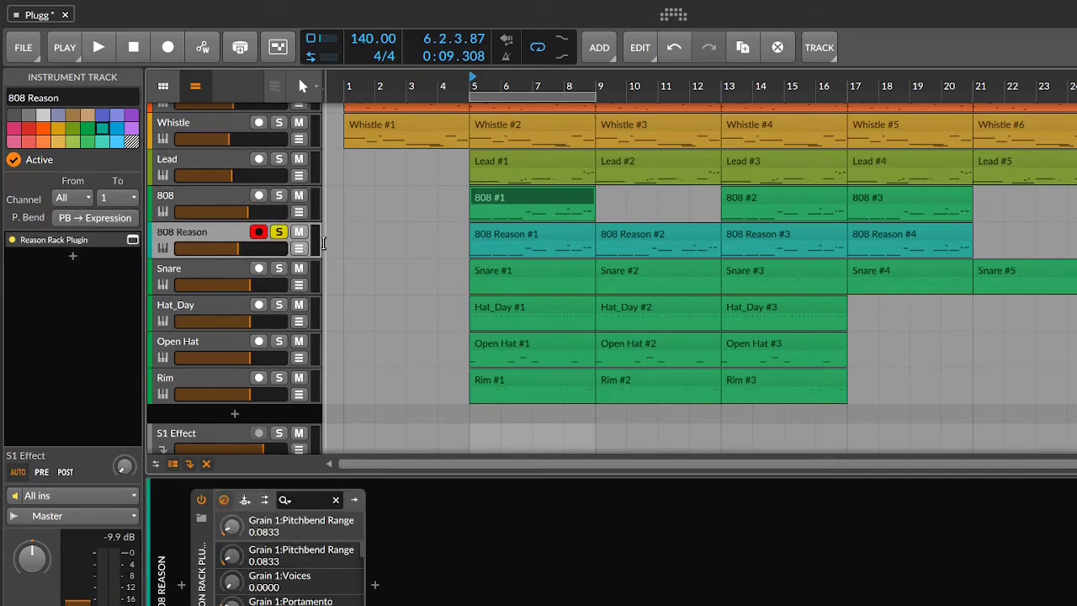
{"action": "left_click", "coordinate": [514, 234]}
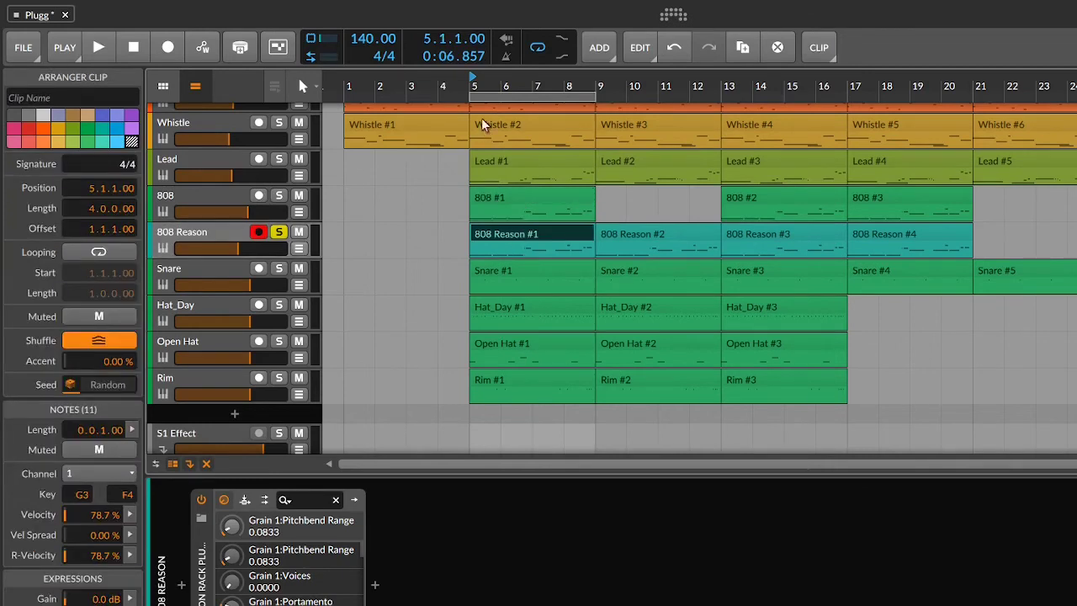
Step: Play the loop and switch solos to compare 808 Reason, 808 and both together, then clear both solos
{"action": "key", "text": "space"}
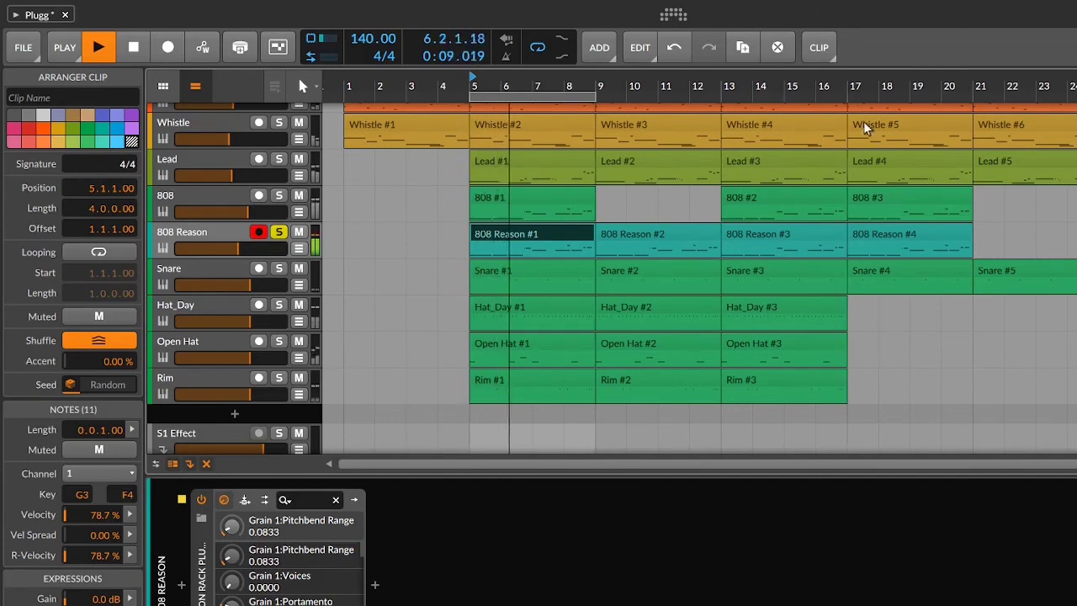
{"action": "left_click", "coordinate": [279, 232]}
{"action": "left_click", "coordinate": [279, 196]}
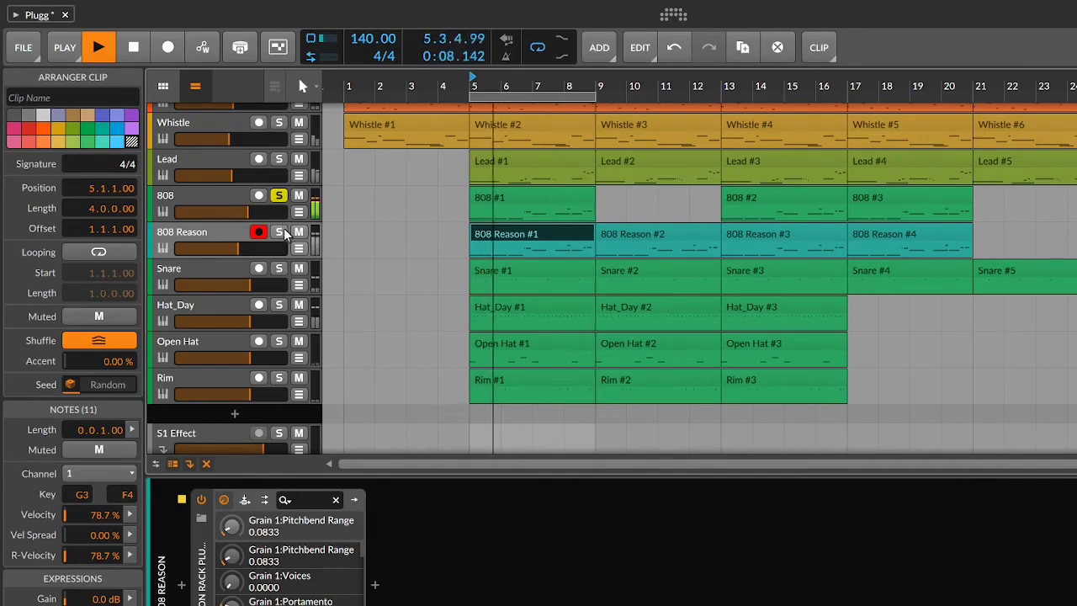
{"action": "left_click", "coordinate": [279, 232]}
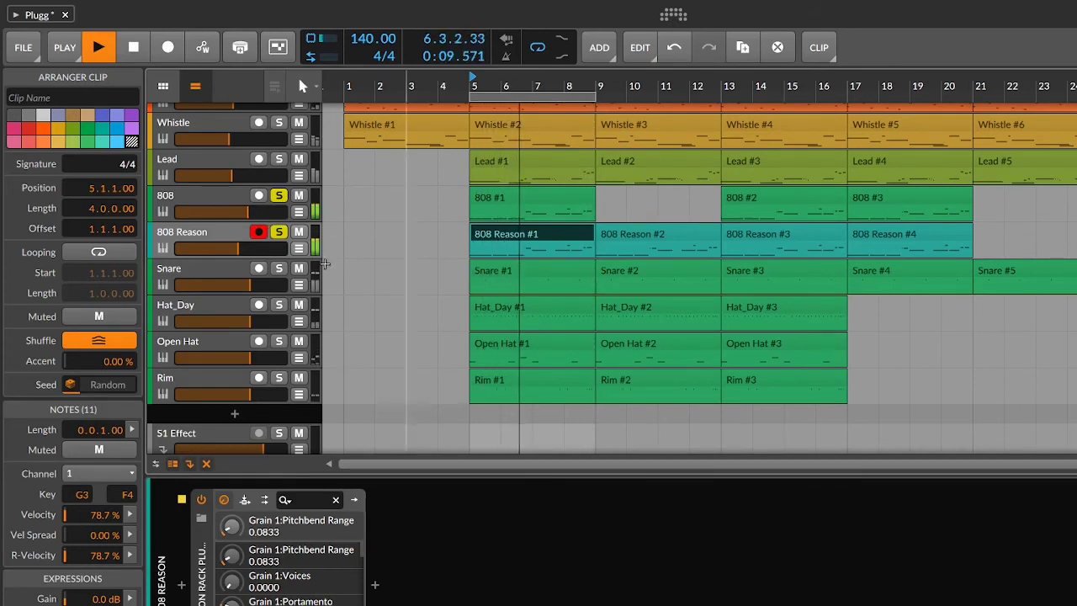
{"action": "left_click", "coordinate": [281, 231]}
{"action": "left_click", "coordinate": [279, 198]}
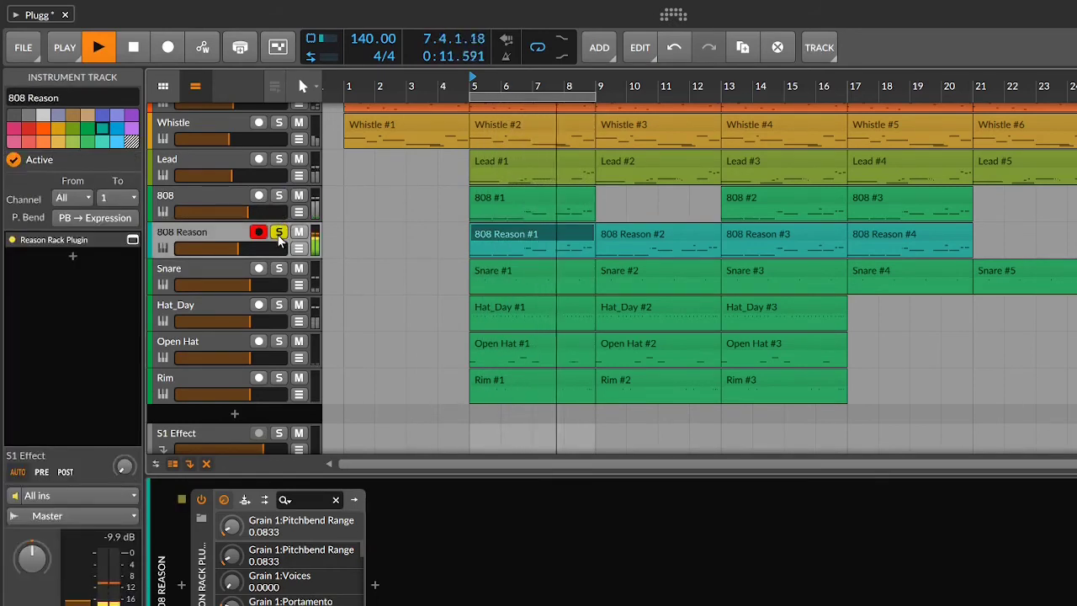
{"action": "left_click", "coordinate": [279, 233]}
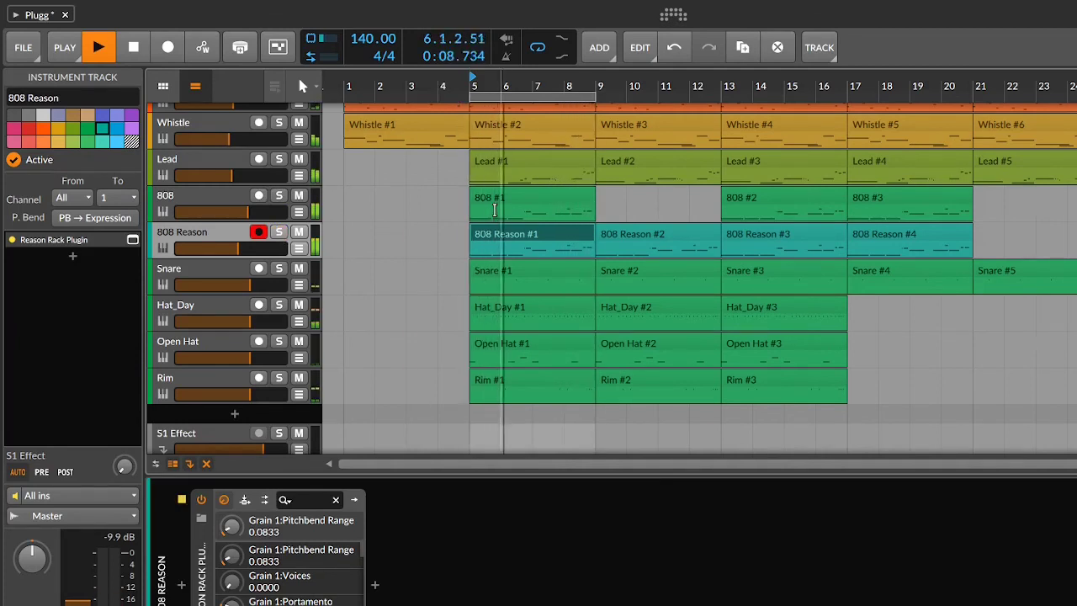
Step: Set the arranger loop region to start at bar 1 and span 24 bars while the full beat plays
{"action": "scroll", "coordinate": [503, 210], "scroll_direction": "up", "scroll_amount": 3}
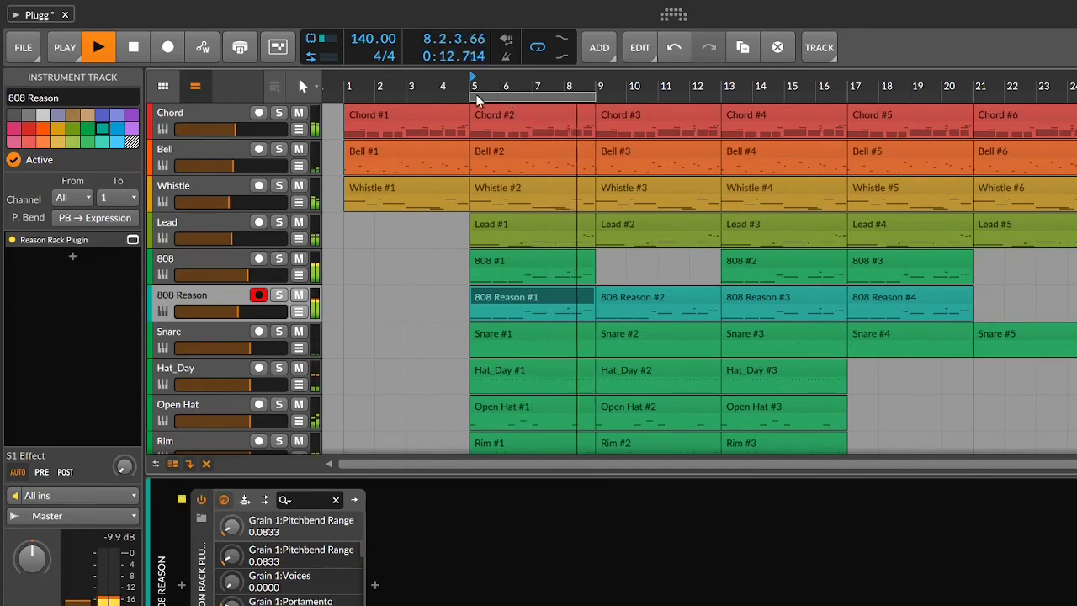
{"action": "left_click_drag", "start_coordinate": [471, 93], "coordinate": [345, 93]}
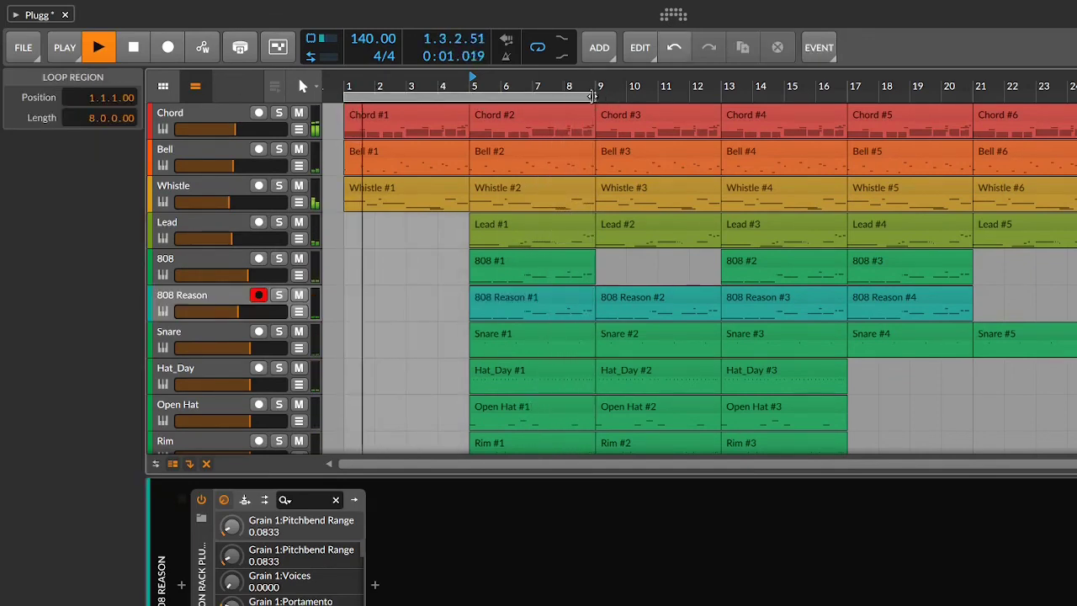
{"action": "left_click_drag", "start_coordinate": [620, 100], "coordinate": [1075, 95]}
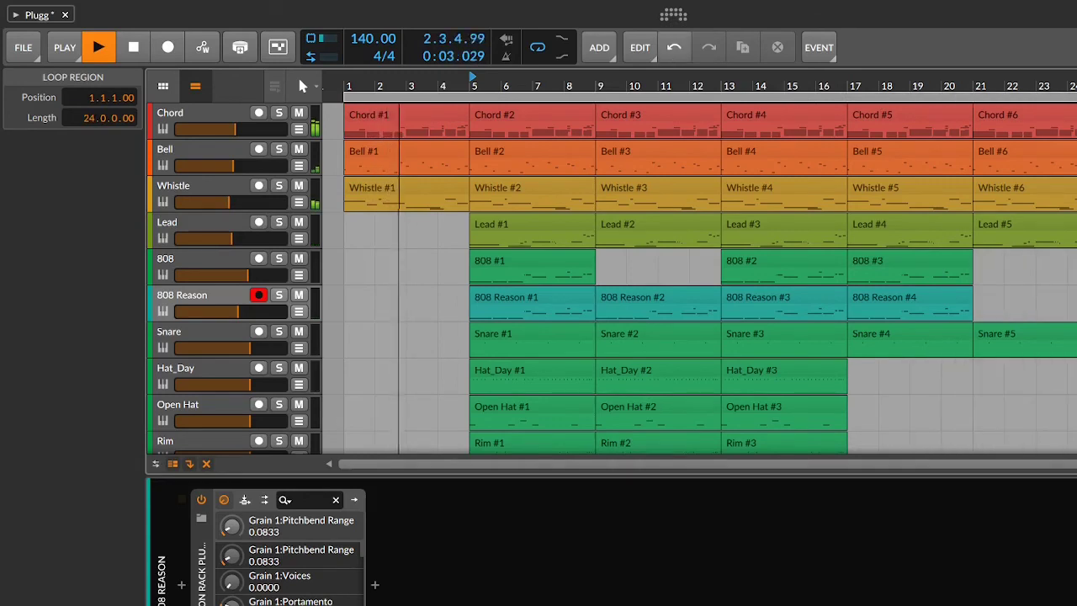